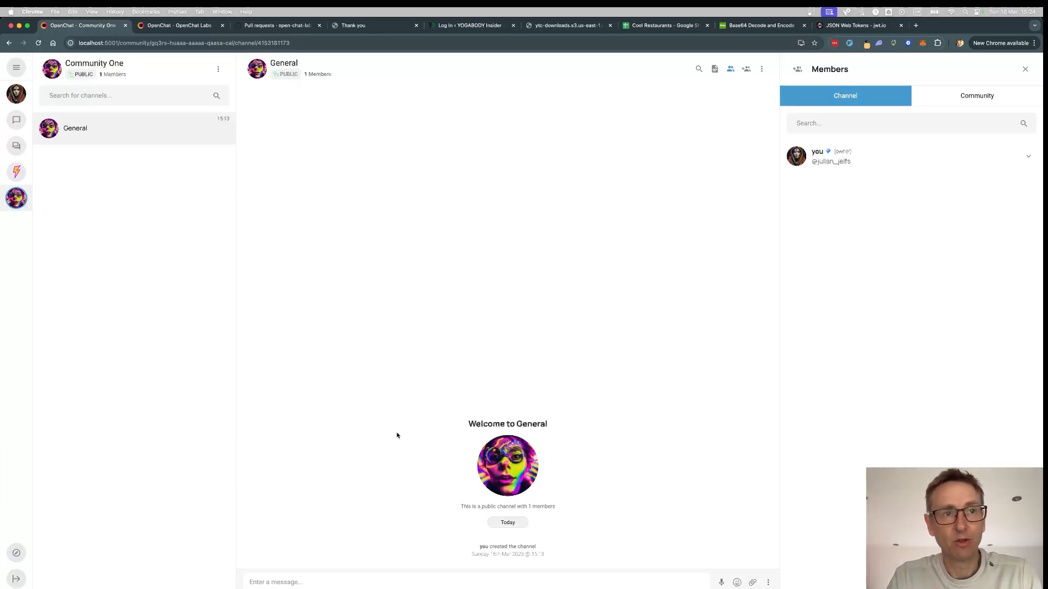
- Start registering a new bot via the /register_bot command
type("/re")
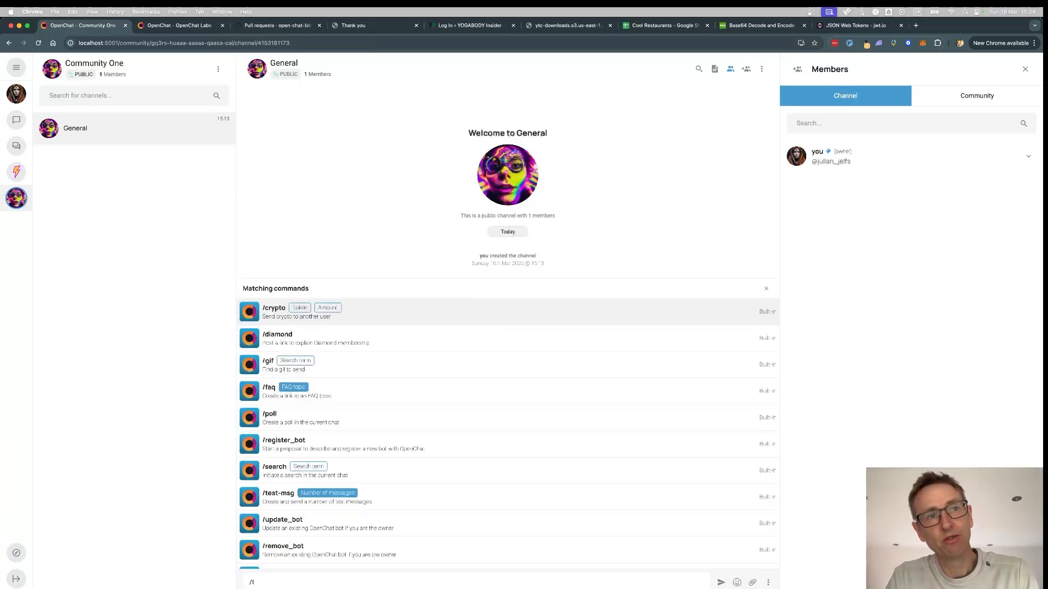
type("gis")
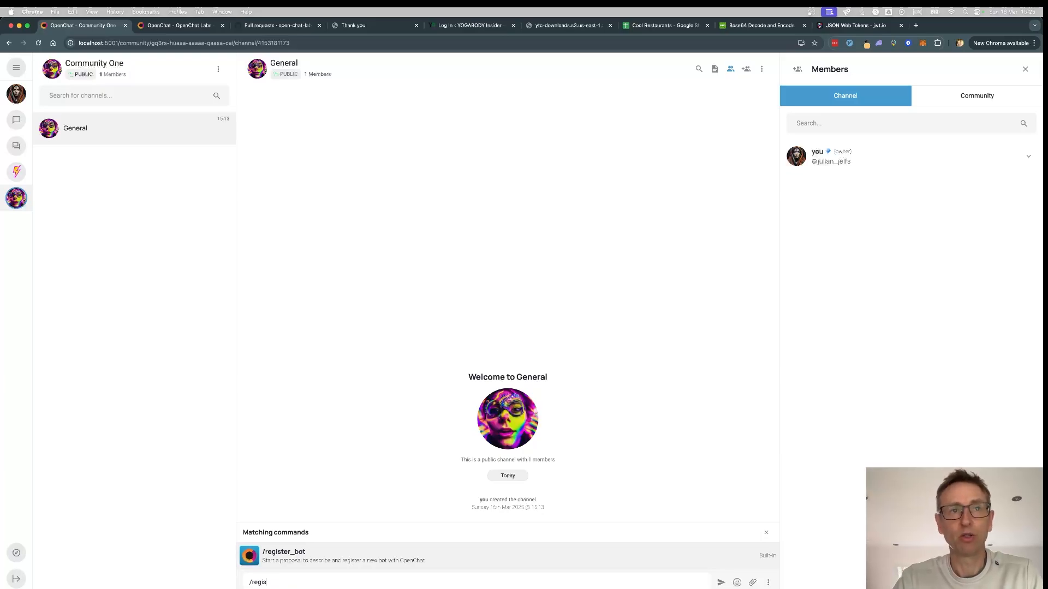
left_click(304, 558)
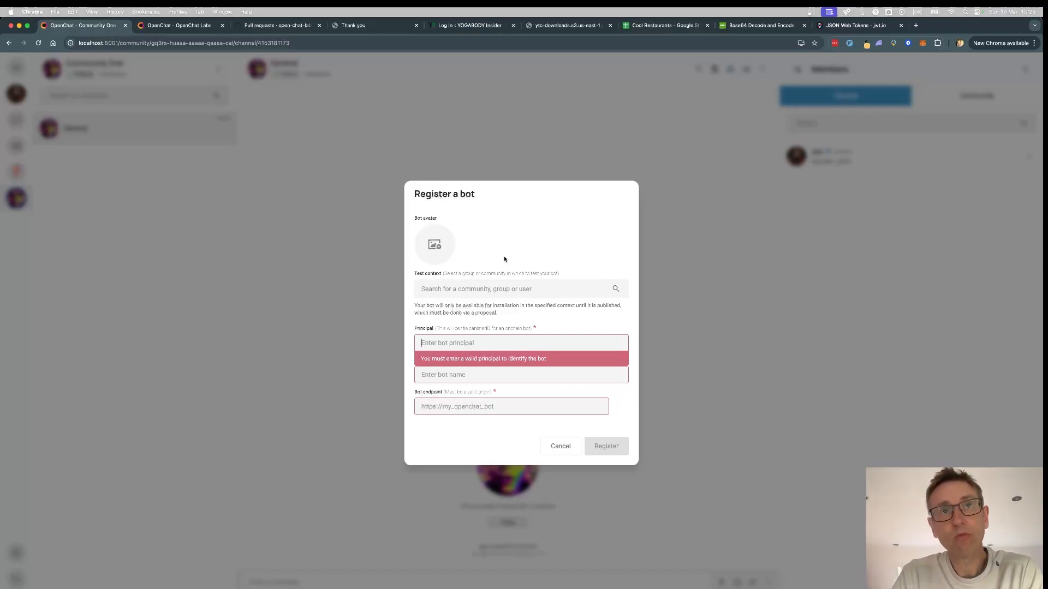
- Set the robot picture from Pictures, cropped, as the bot's avatar
left_click(445, 295)
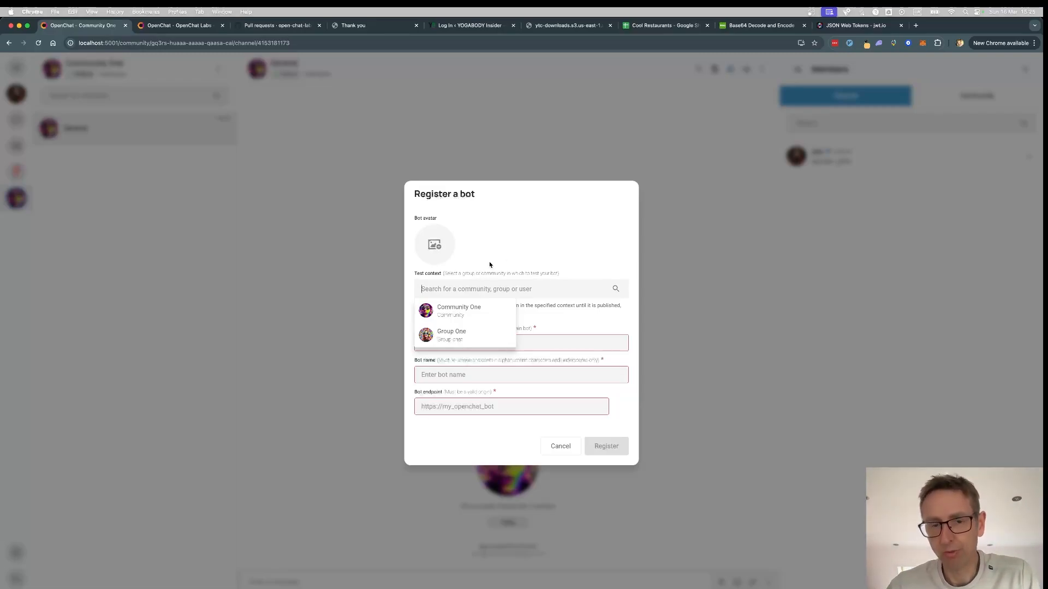
left_click(435, 245)
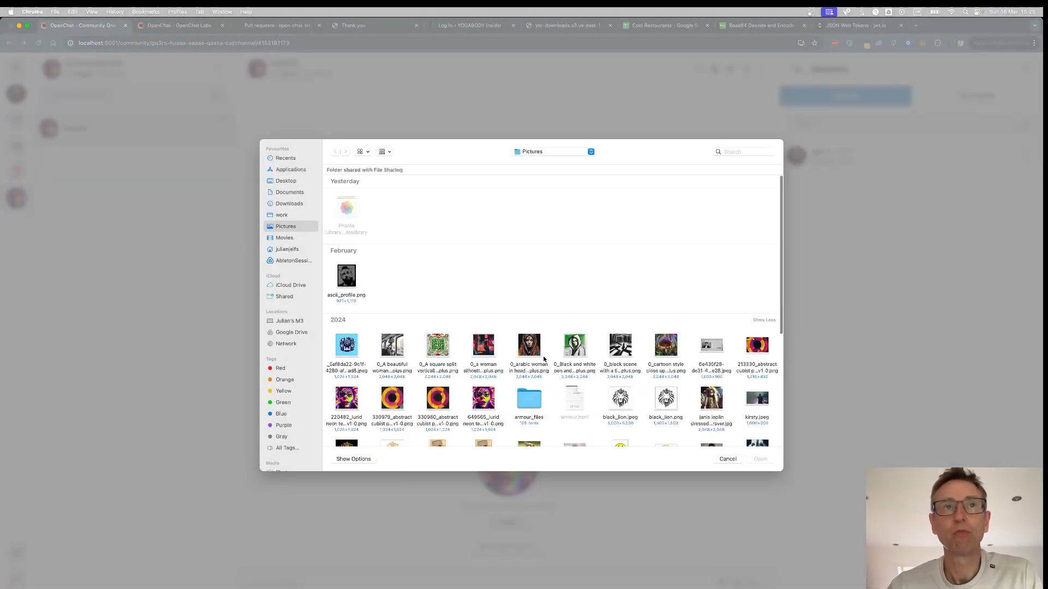
scroll(650, 410, "down", 2)
left_click(757, 399)
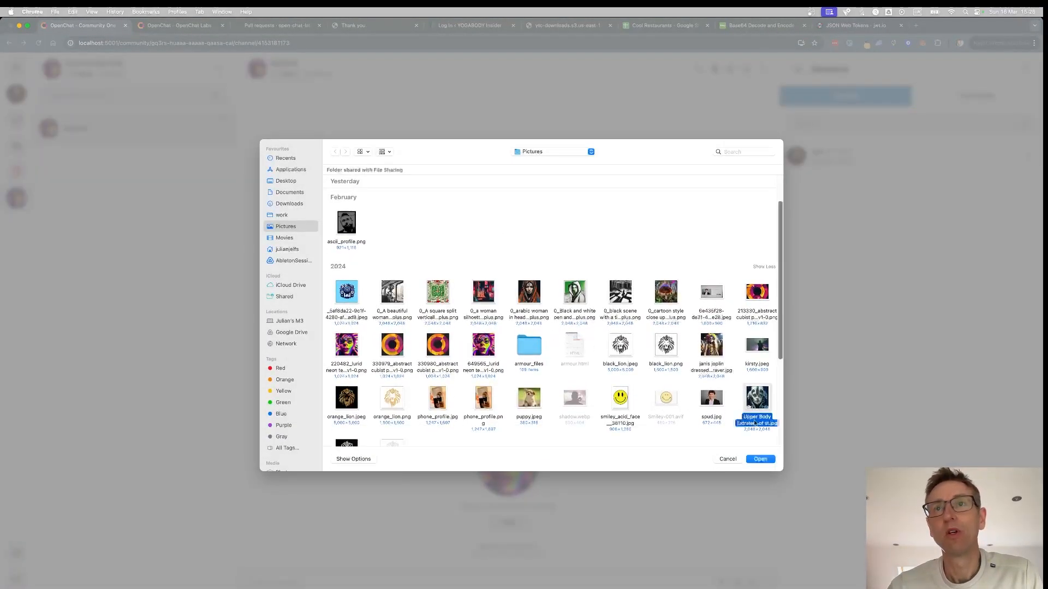
left_click(756, 461)
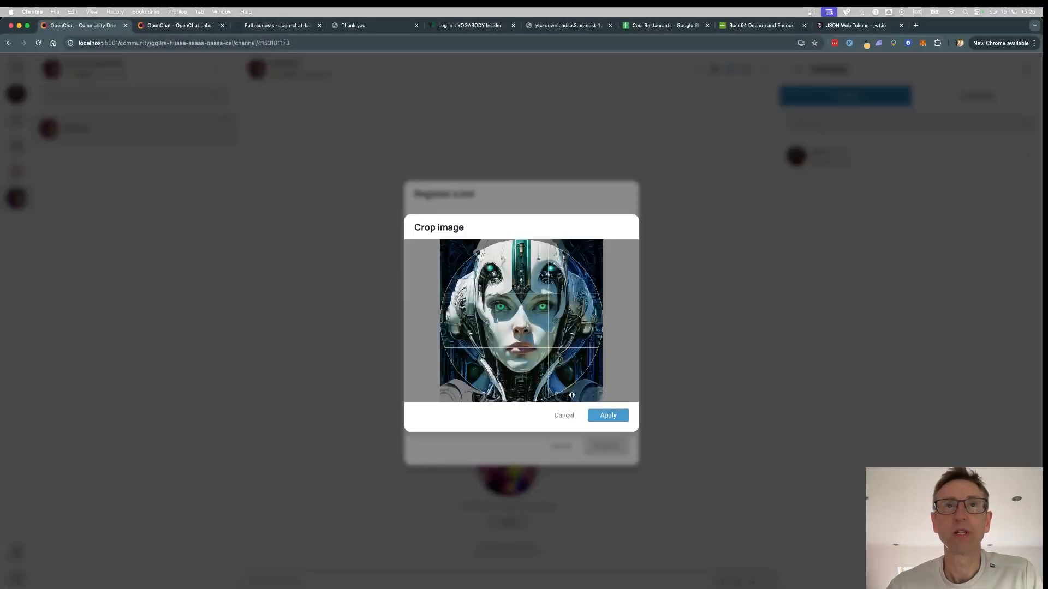
left_click(602, 414)
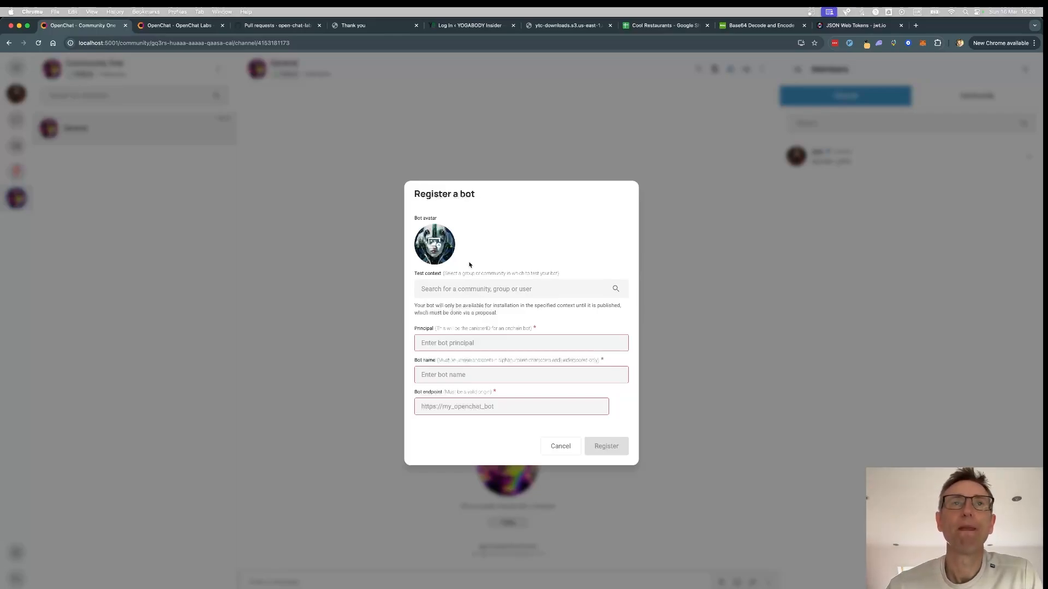
- Focus the Principal field, then switch to iTerm2 where the bot server runs
left_click(432, 343)
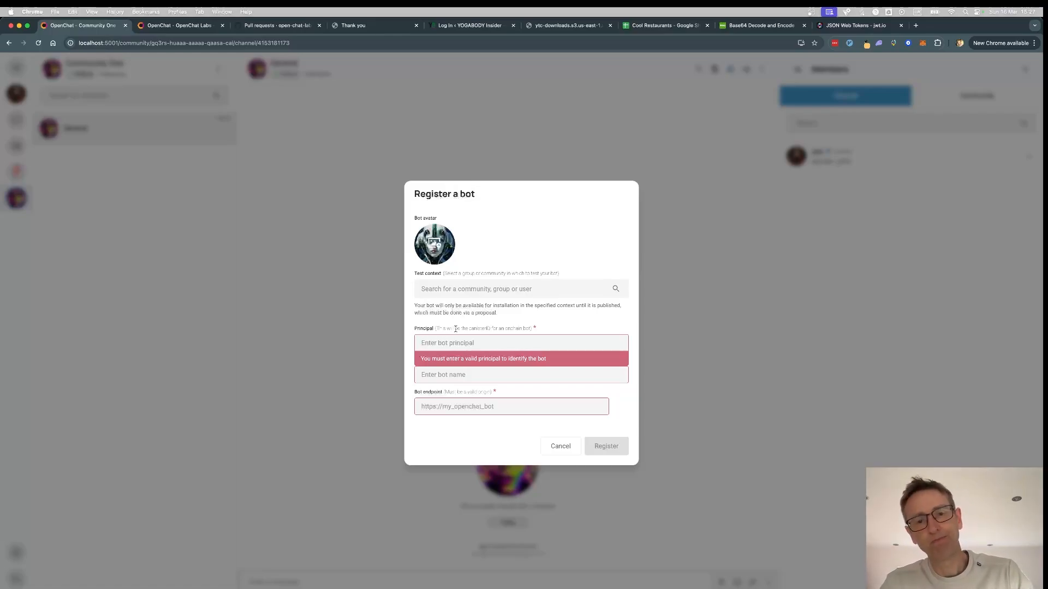
key("super+Tab")
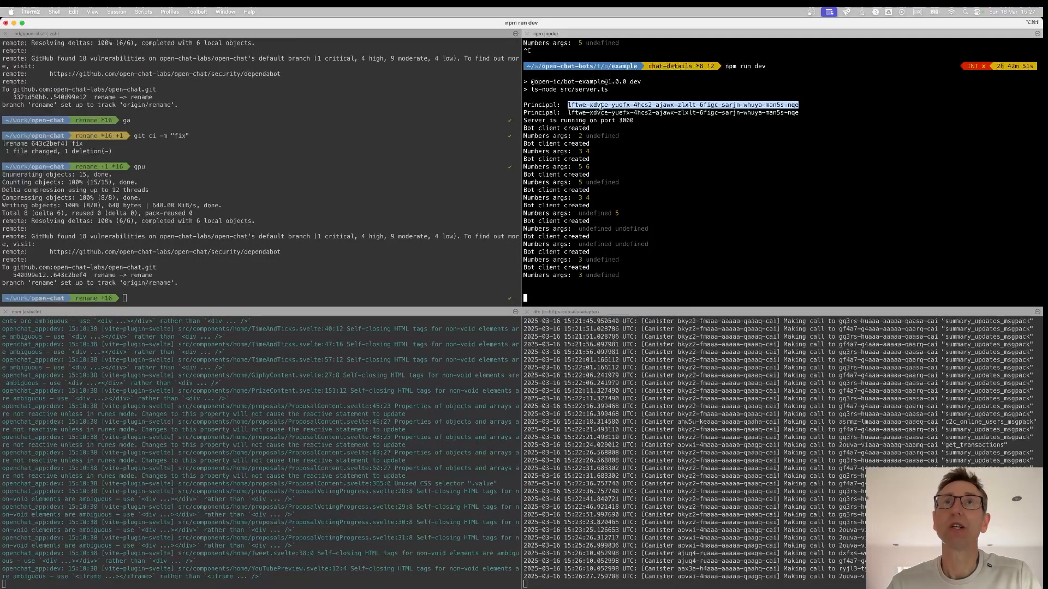
- Copy the bot principal from the server output and paste it into the Principal field
left_click(619, 107)
left_click_drag(568, 104, 800, 105)
key("super+c")
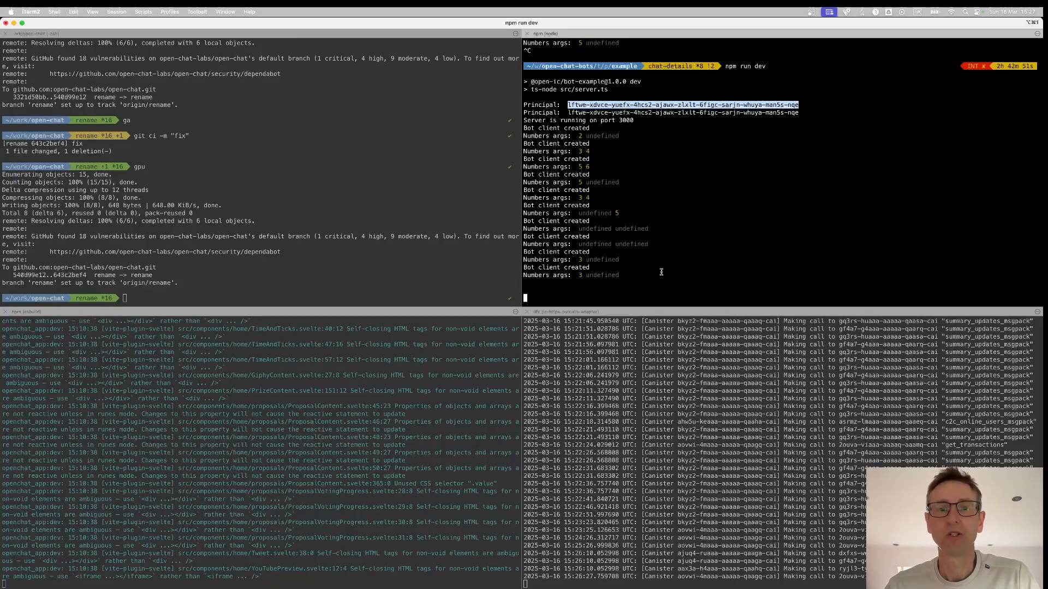
key("super+Tab")
left_click(461, 340)
key("super+v")
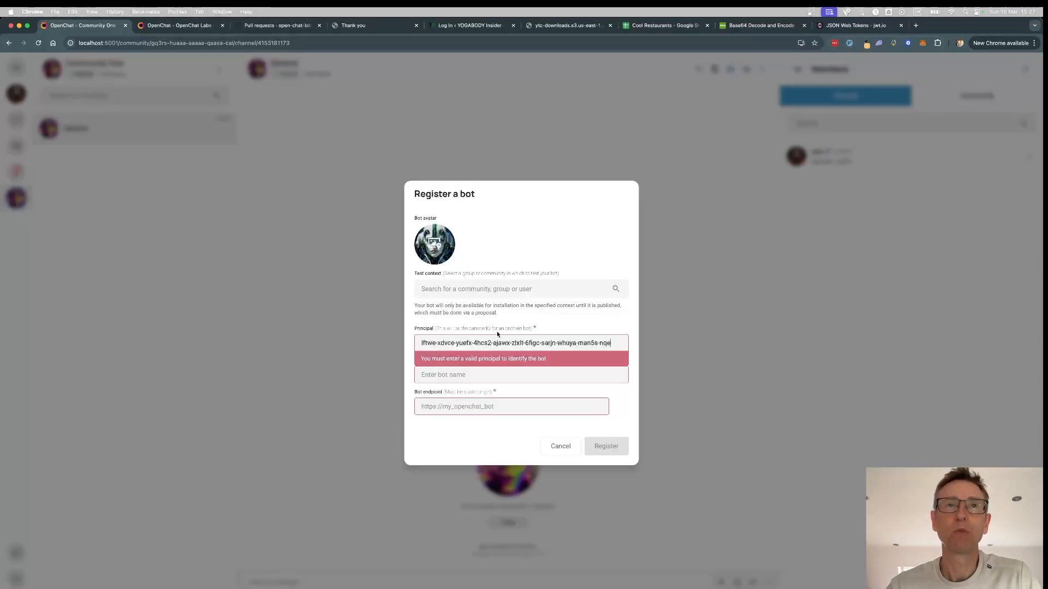
left_click(430, 375)
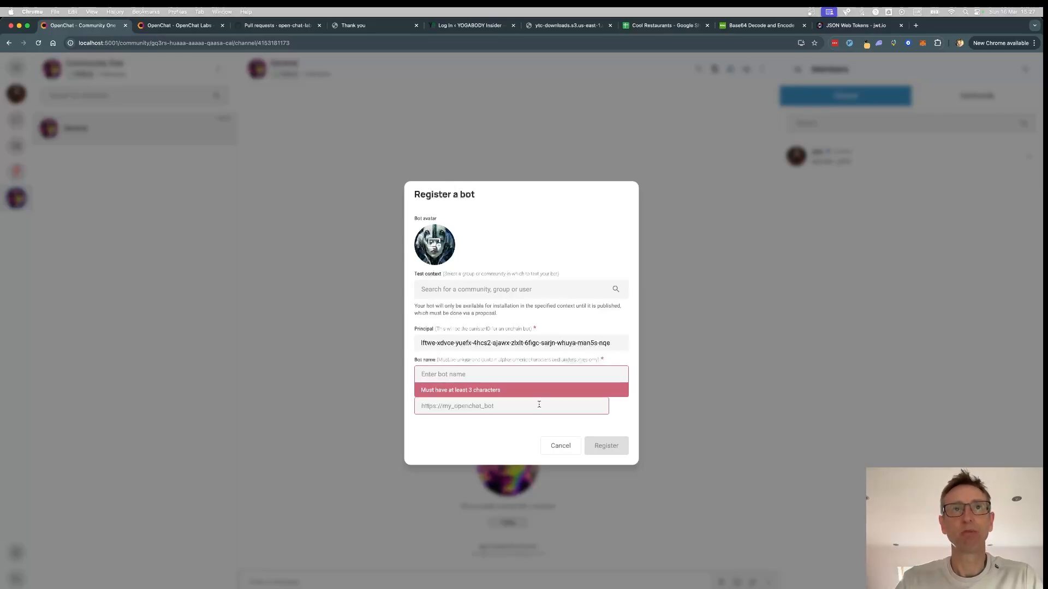
type("test_bot")
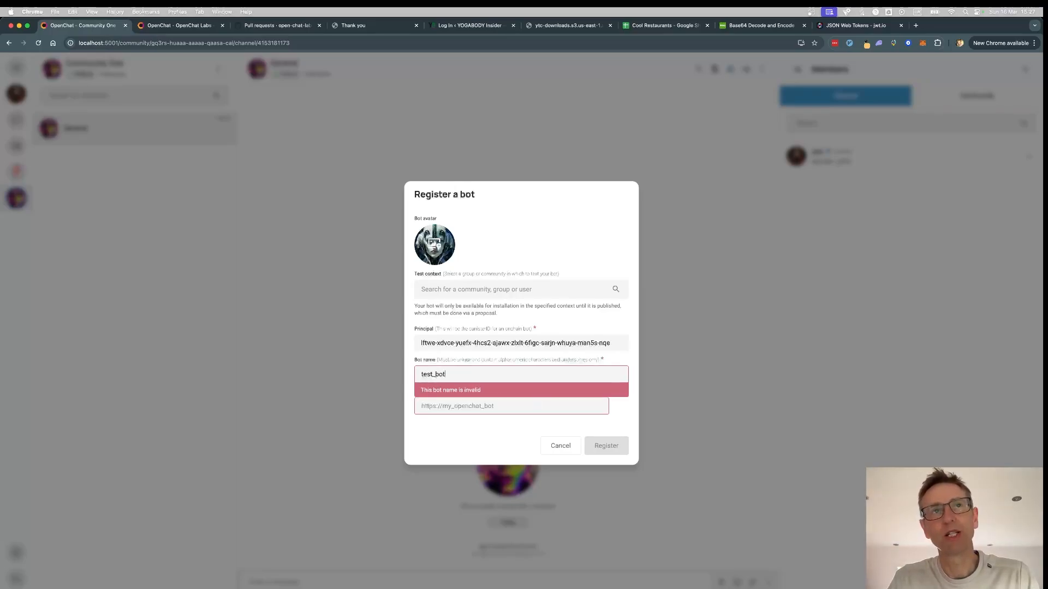
key("Tab")
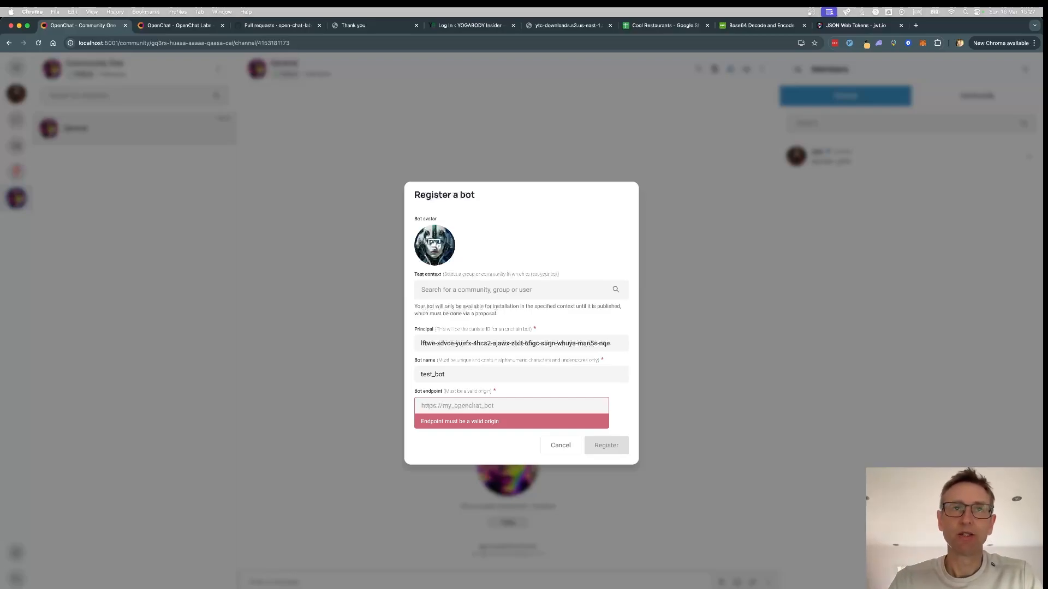
type("http")
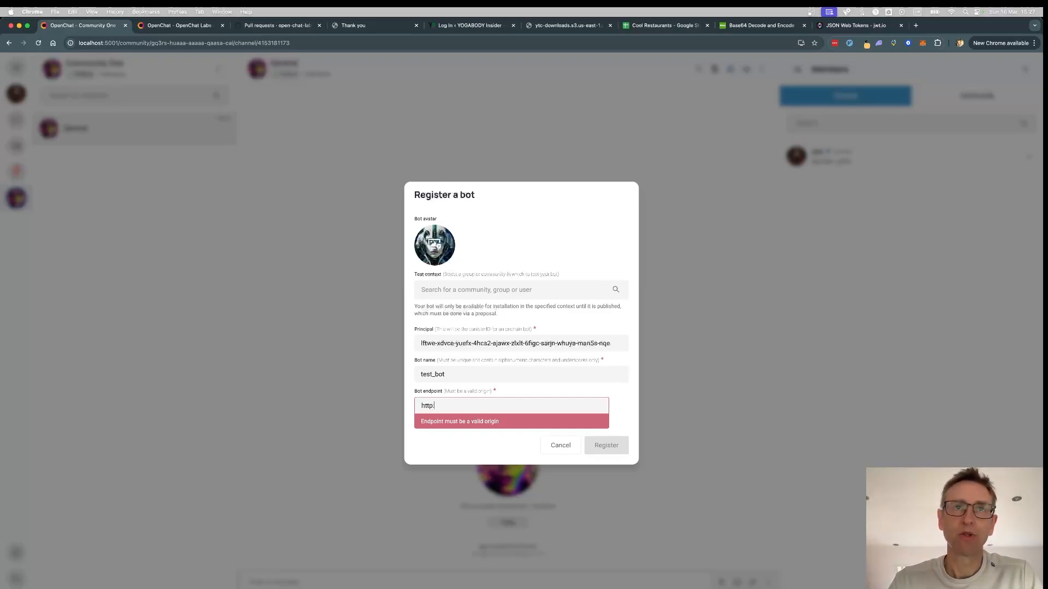
type("://localhost")
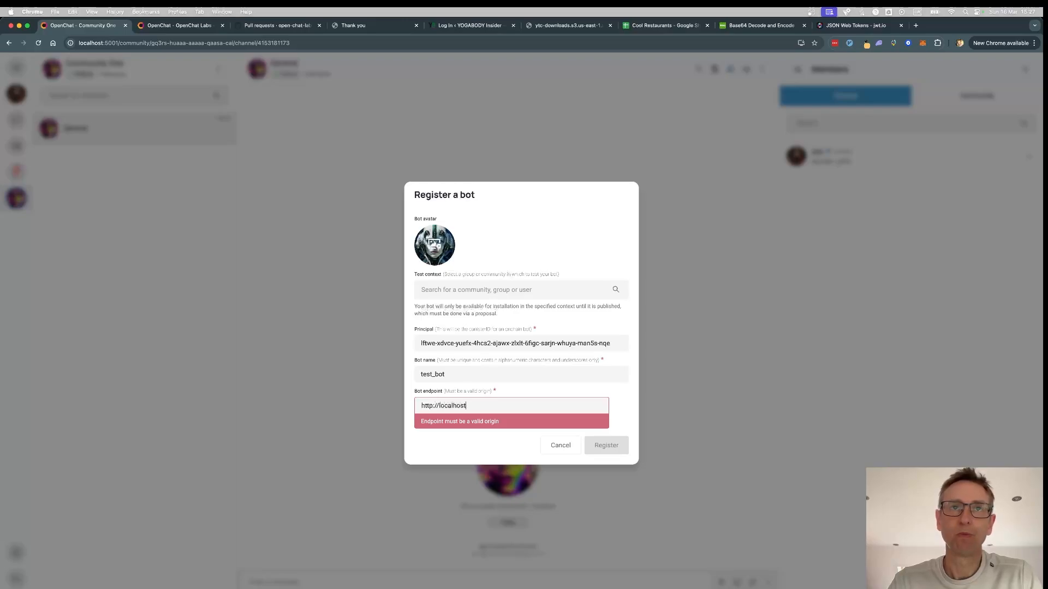
type(":3000")
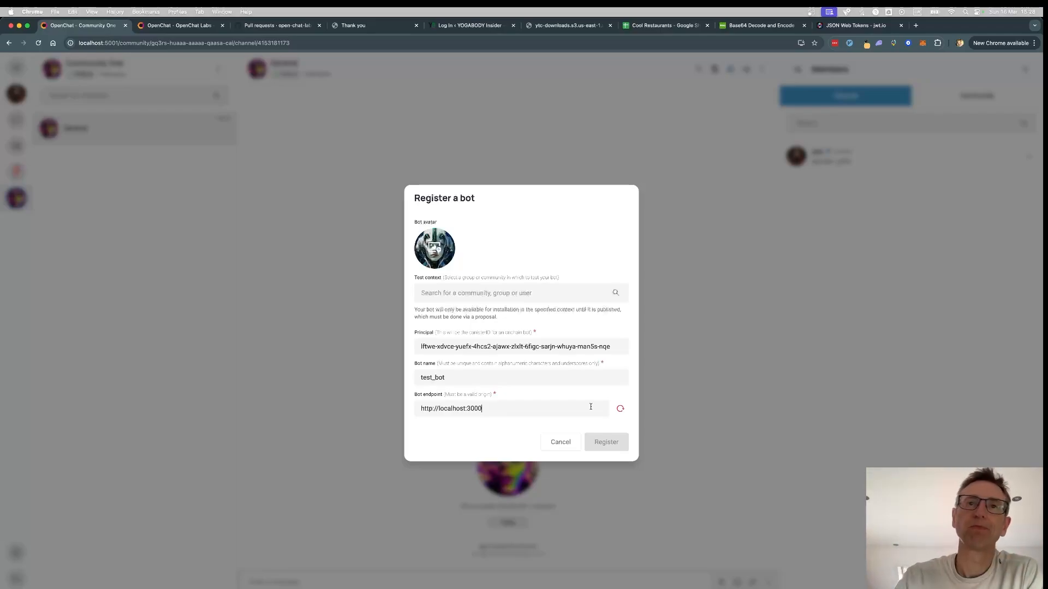
left_click(620, 409)
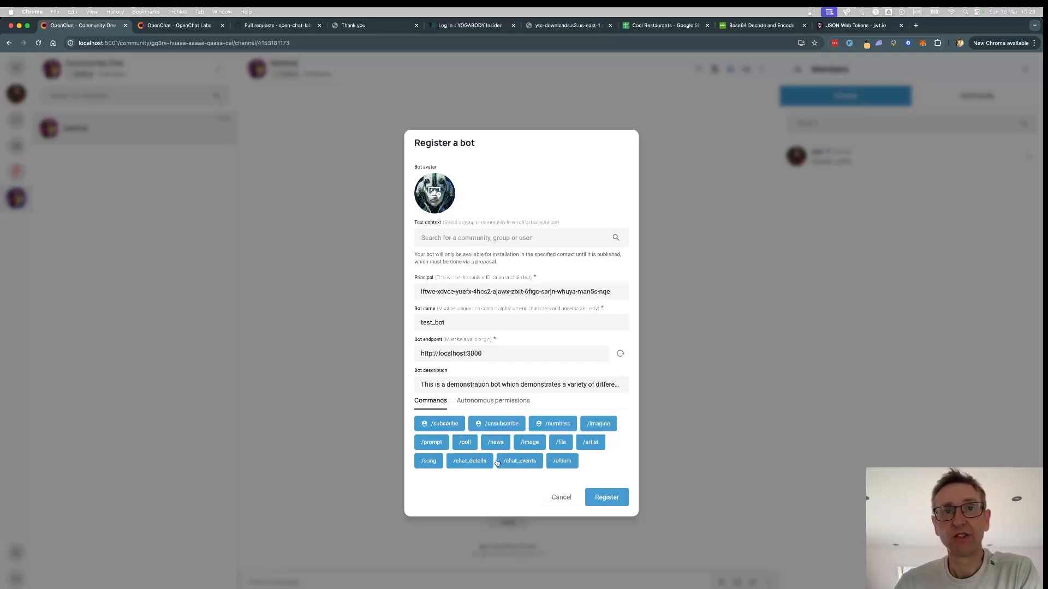
left_click(437, 443)
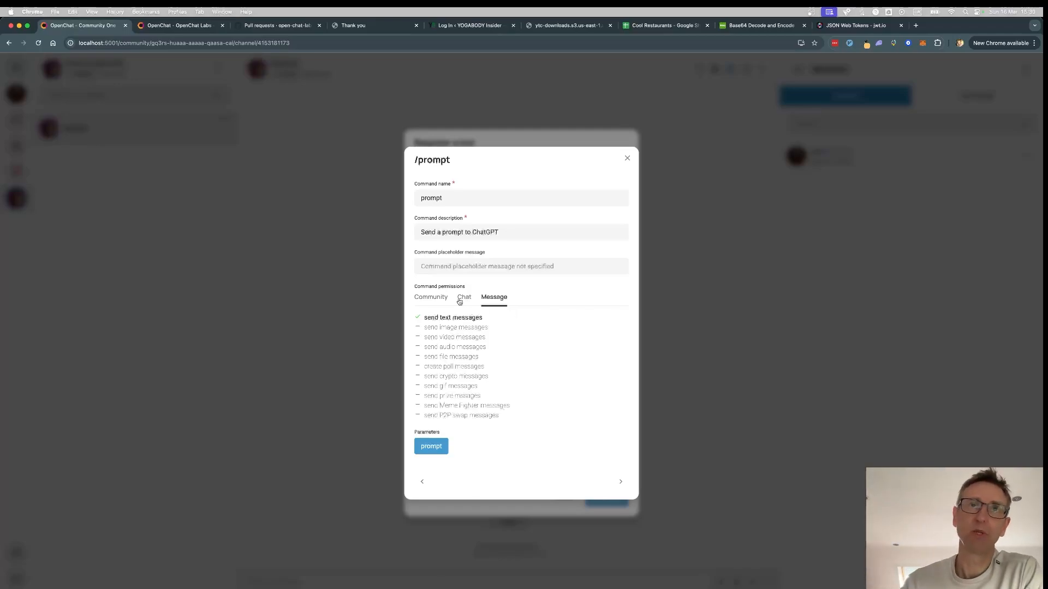
left_click(429, 297)
left_click(465, 317)
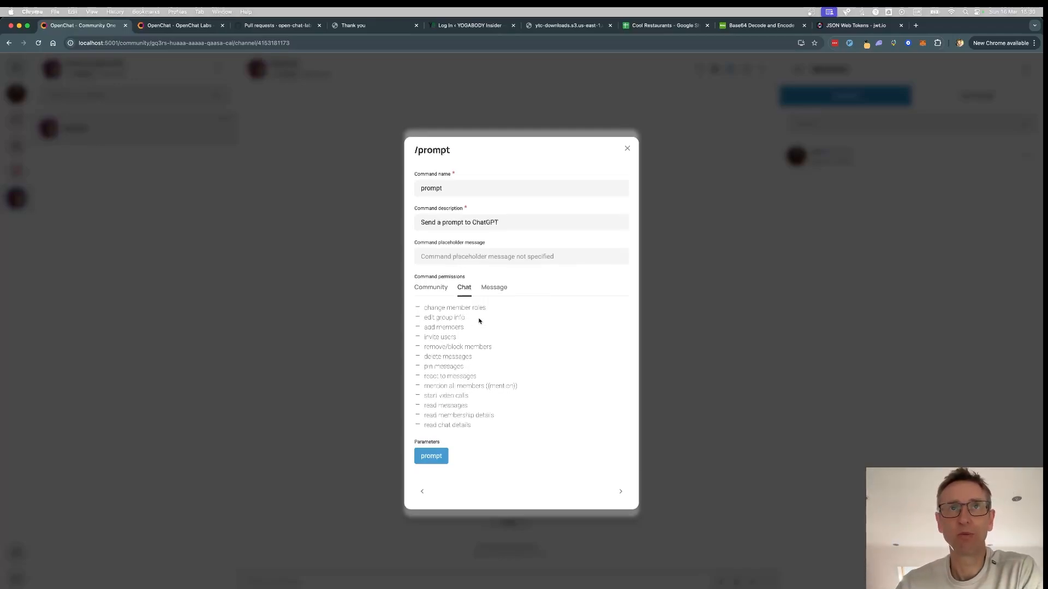
left_click(499, 288)
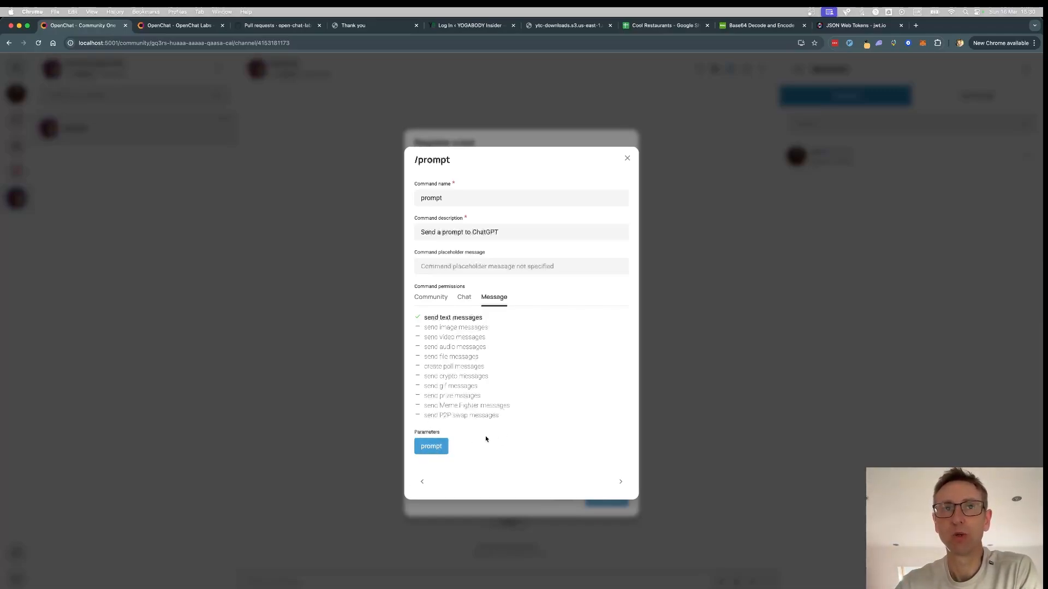
left_click(431, 449)
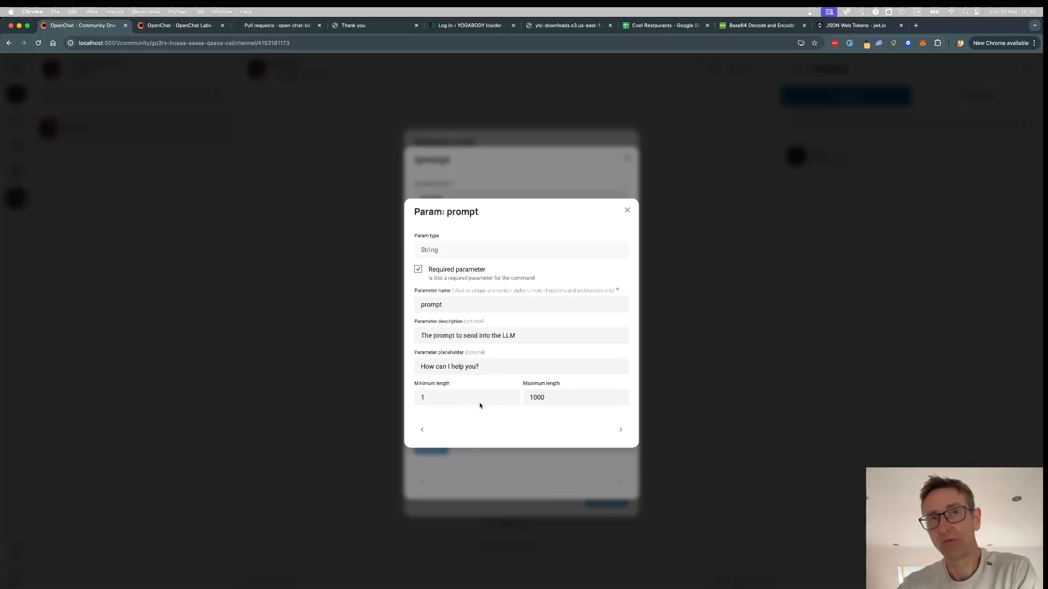
left_click(628, 211)
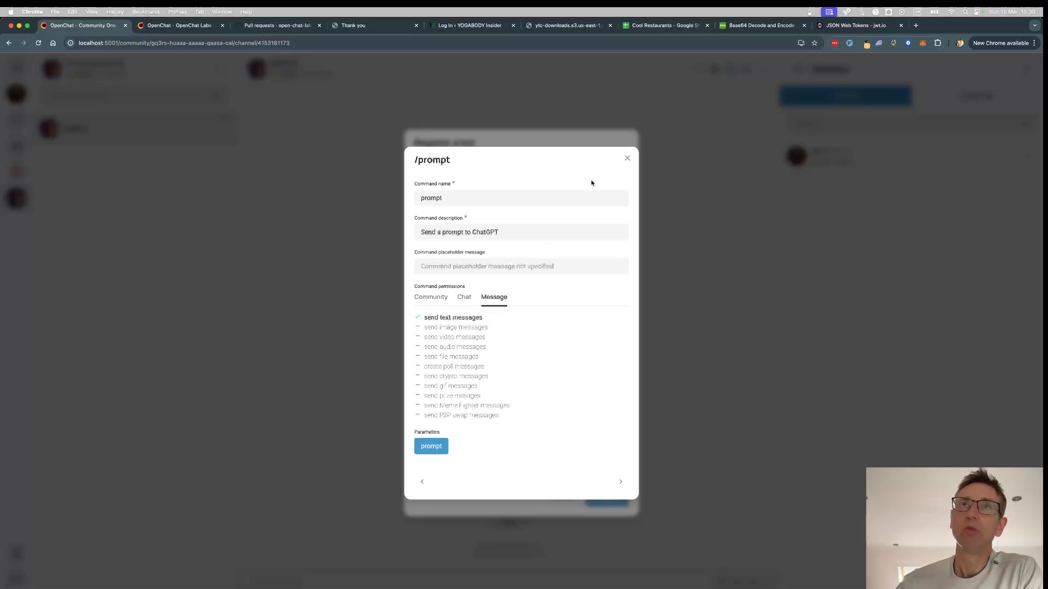
left_click(627, 158)
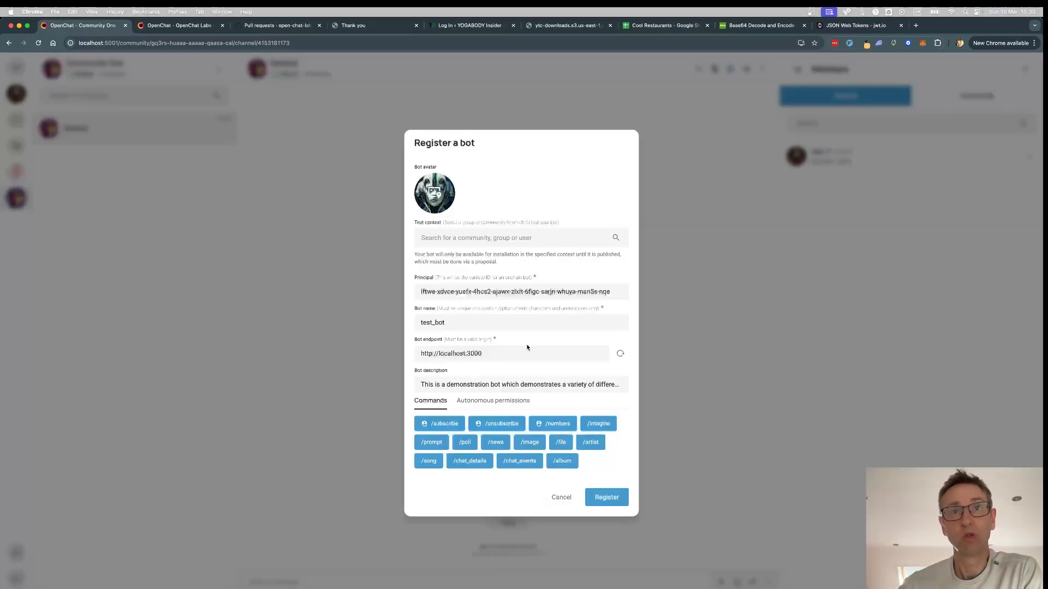
- Submit the test_bot registration
left_click(614, 498)
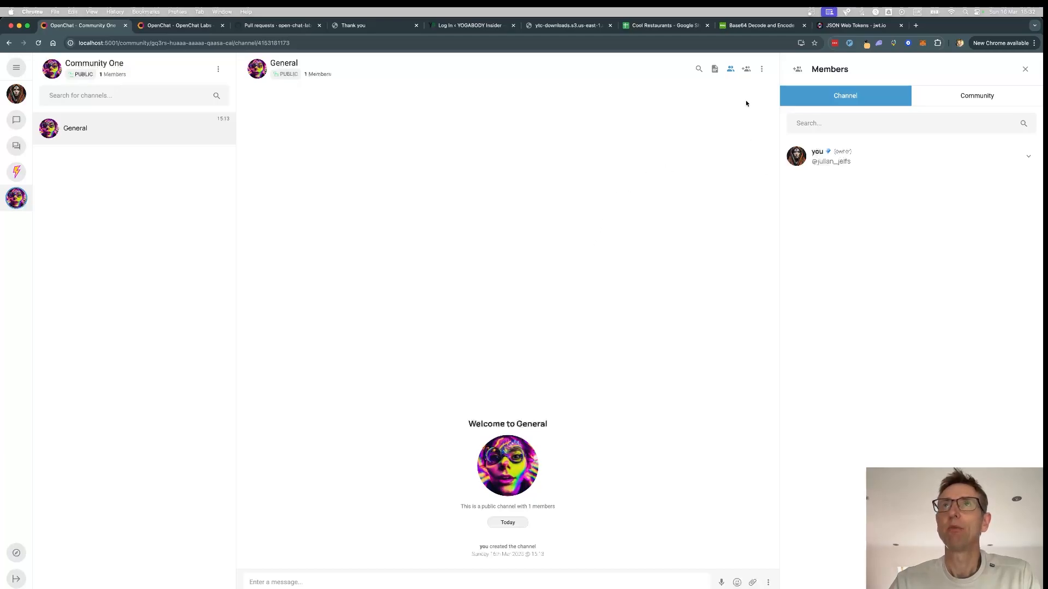
- Switch the Members panel to Community and show the Add bots list
left_click(985, 100)
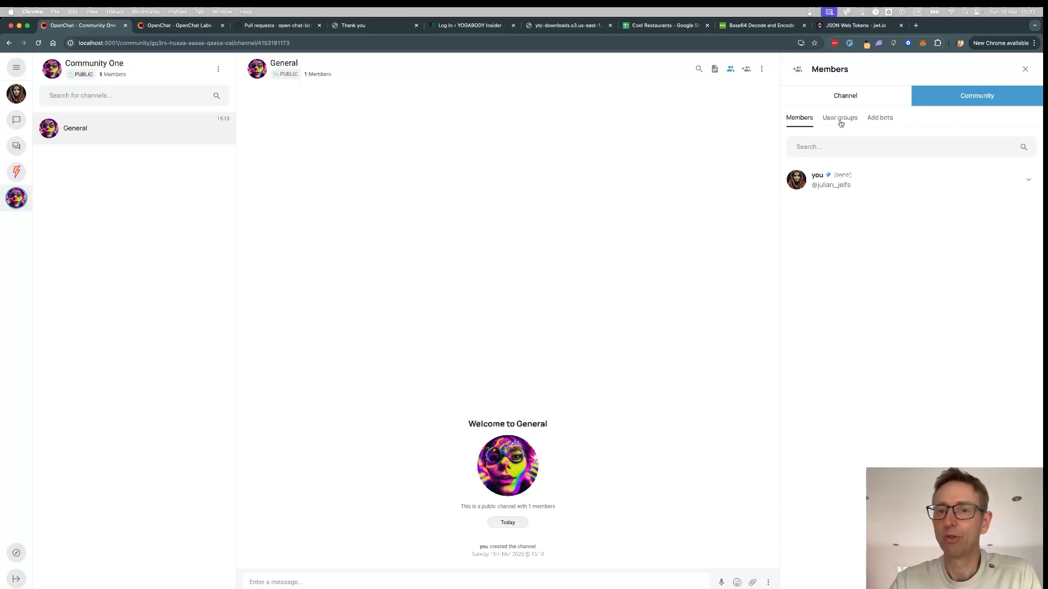
left_click(883, 118)
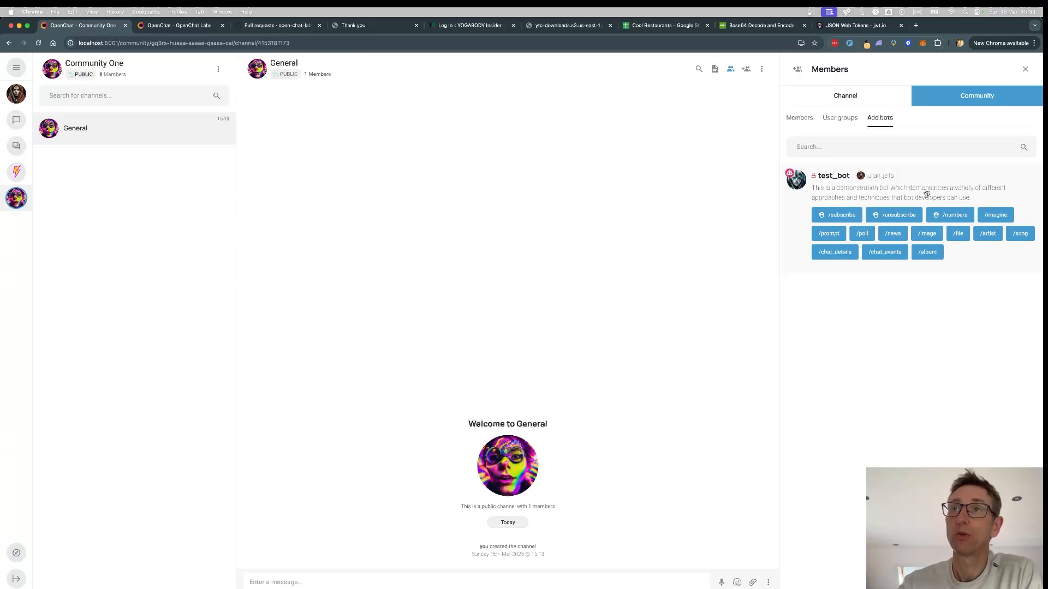
- Open test_bot's install dialog and review its community, chat and message permissions
left_click(904, 191)
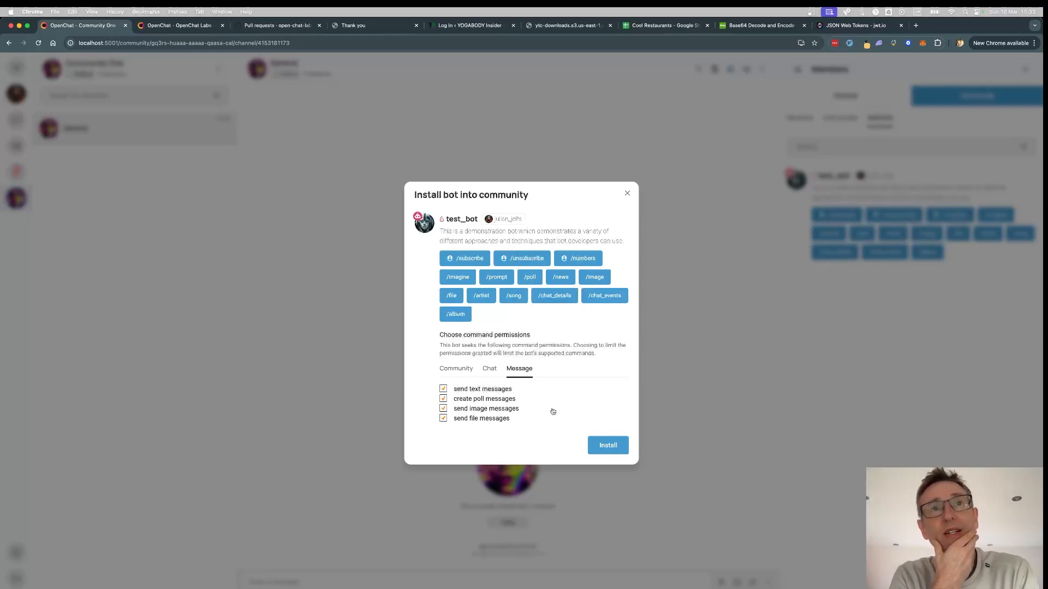
left_click(455, 369)
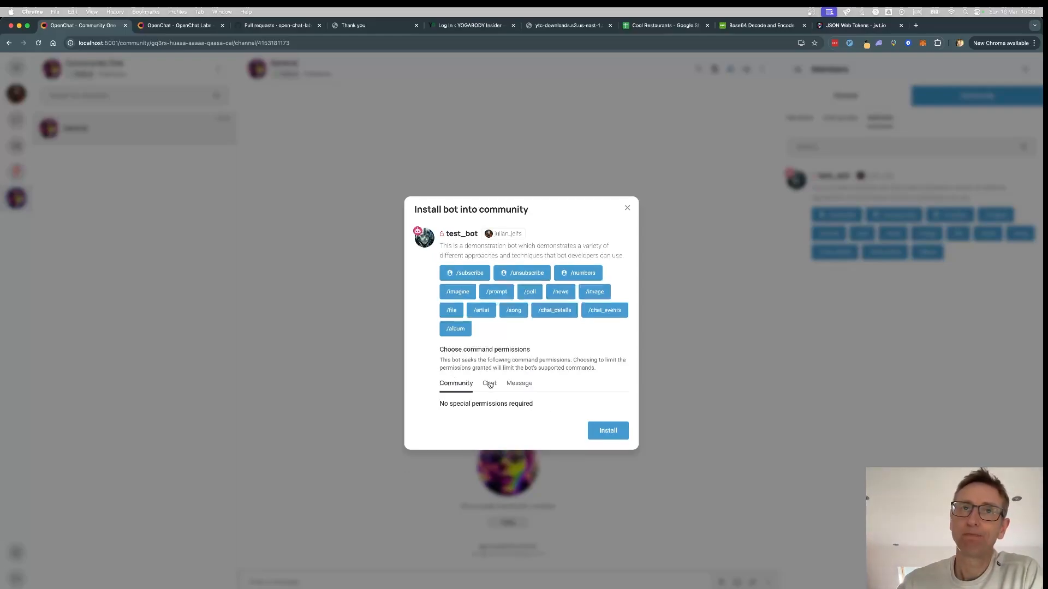
left_click(489, 383)
left_click(524, 381)
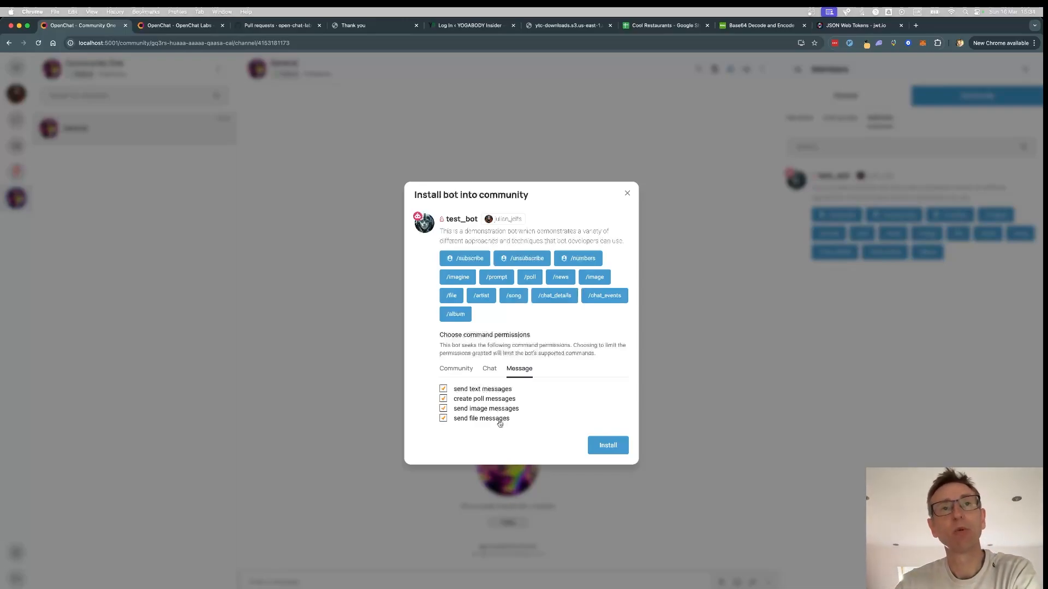
- Uncheck 'send image messages' and install test_bot
left_click(472, 411)
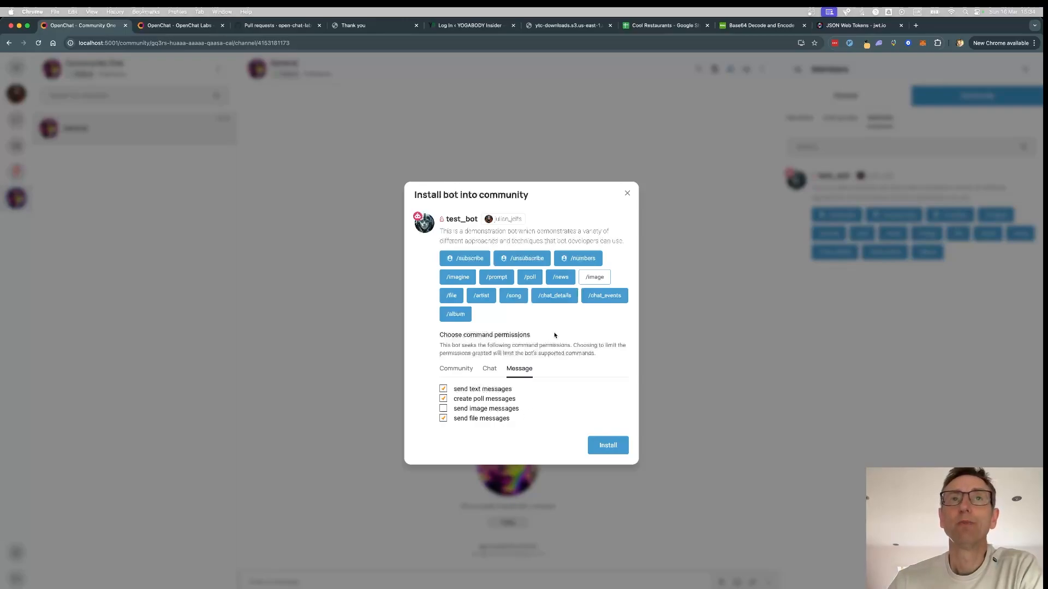
left_click(608, 446)
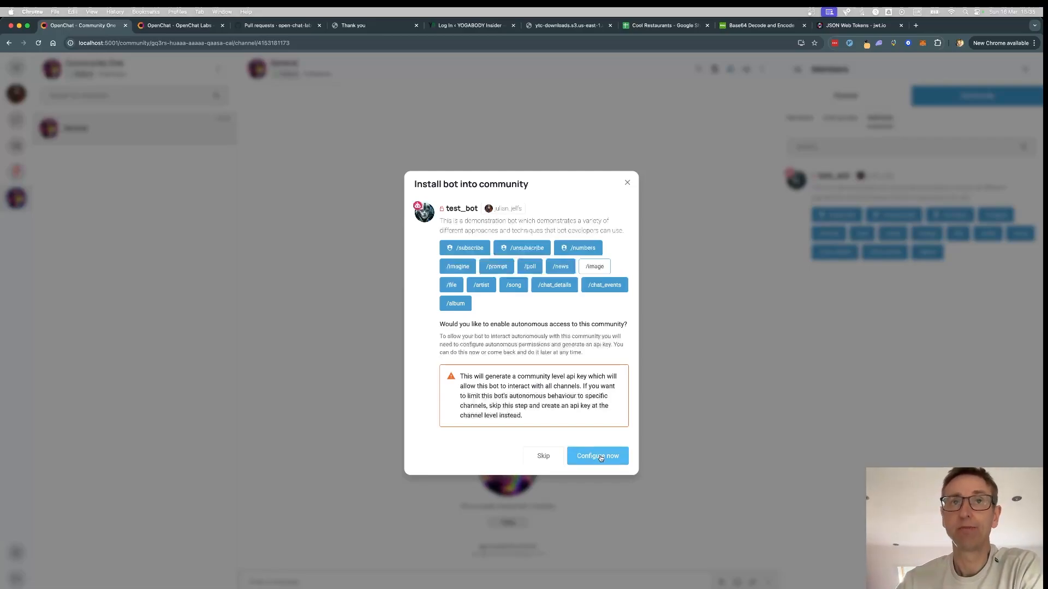
- Choose Configure now and review the autonomous chat, community and message permissions
left_click(600, 458)
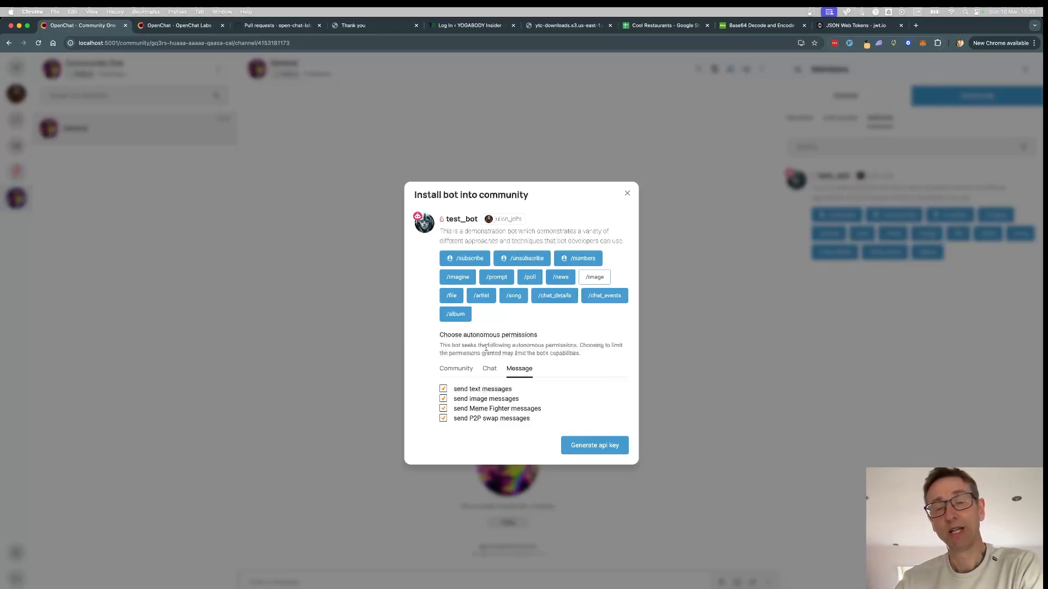
left_click_drag(440, 335, 547, 345)
left_click(555, 354)
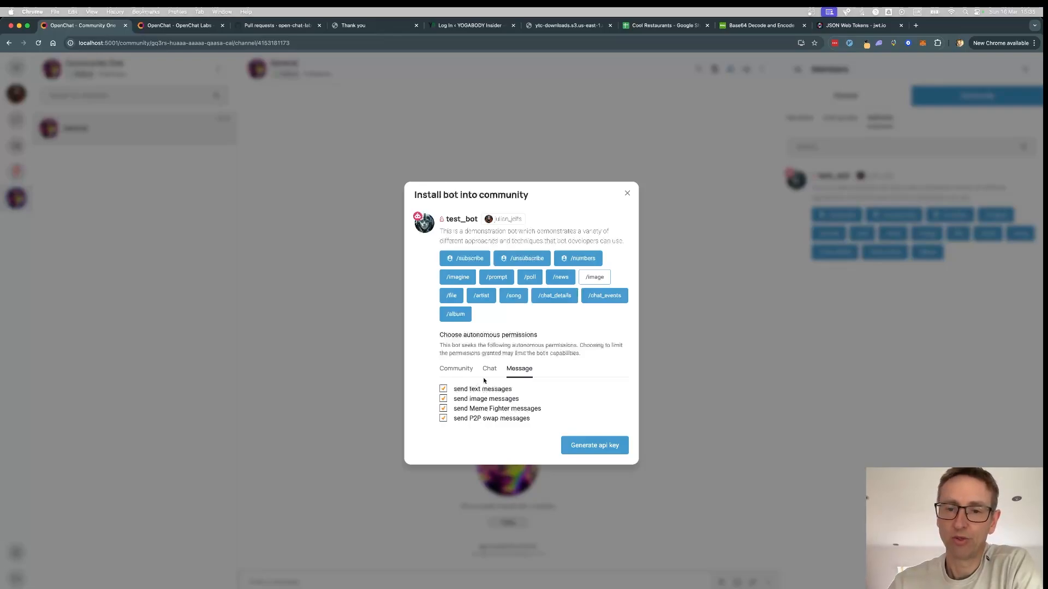
left_click(490, 369)
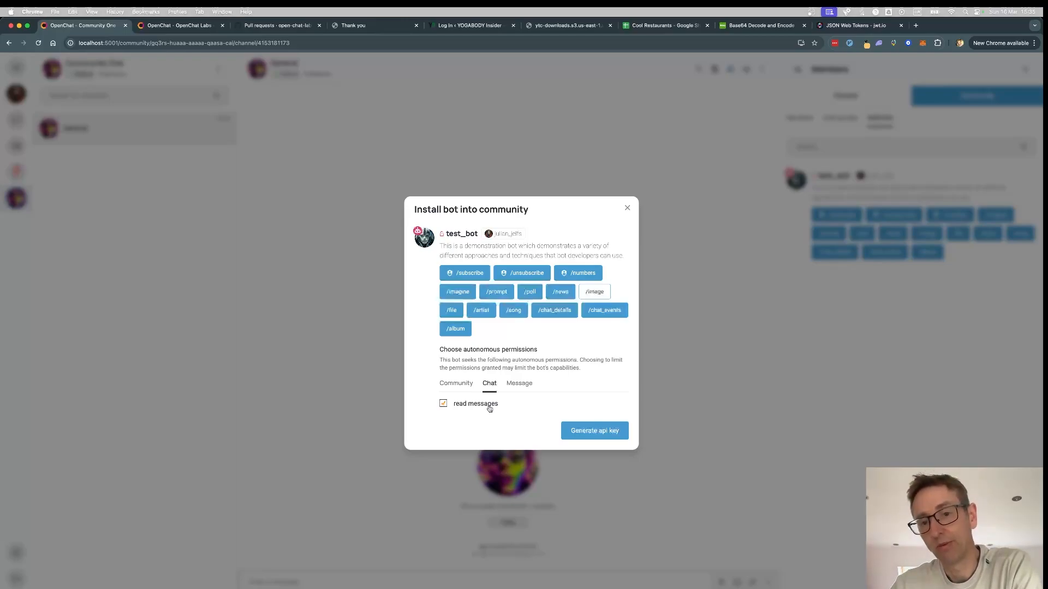
left_click(454, 385)
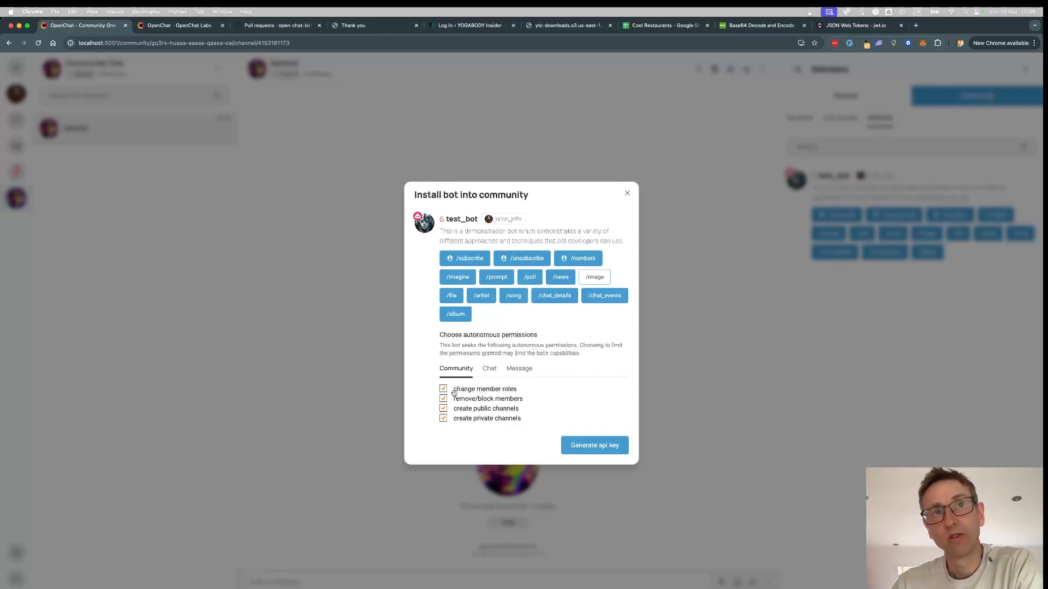
left_click(520, 369)
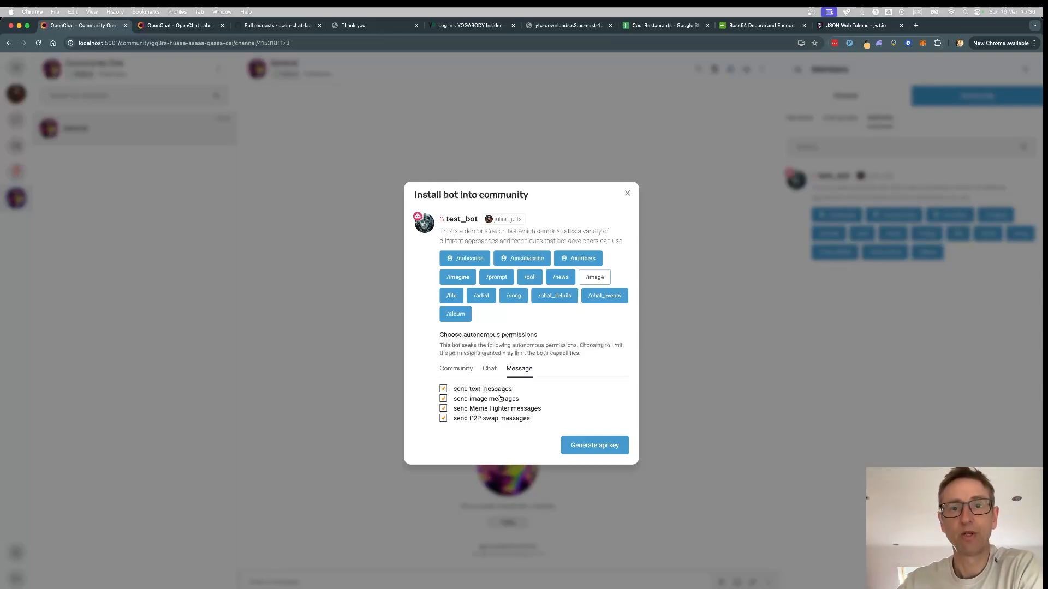
- Generate a community API key for test_bot and copy it to the clipboard
left_click(592, 447)
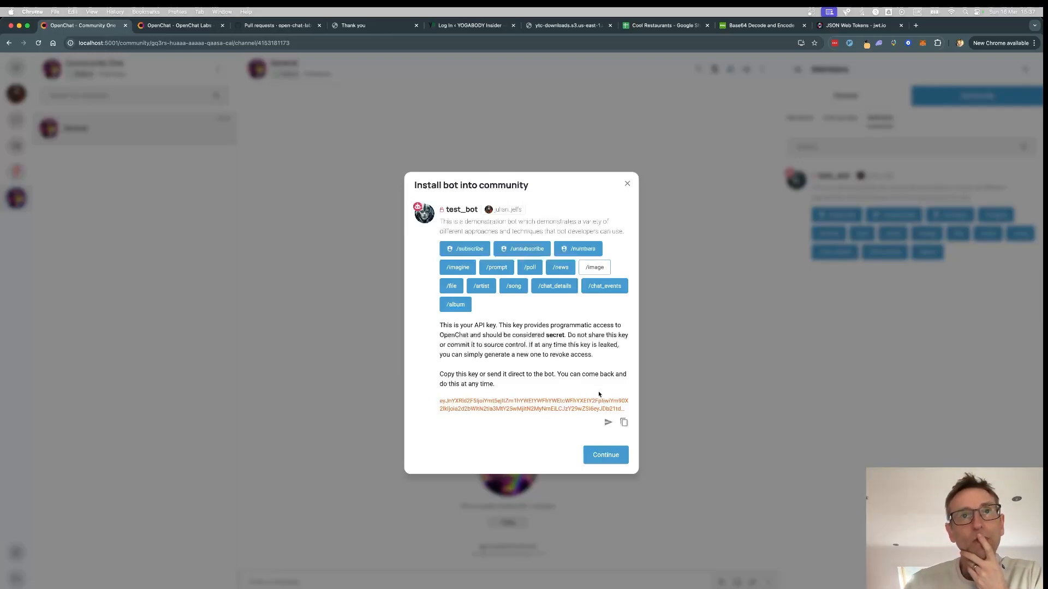
left_click(624, 424)
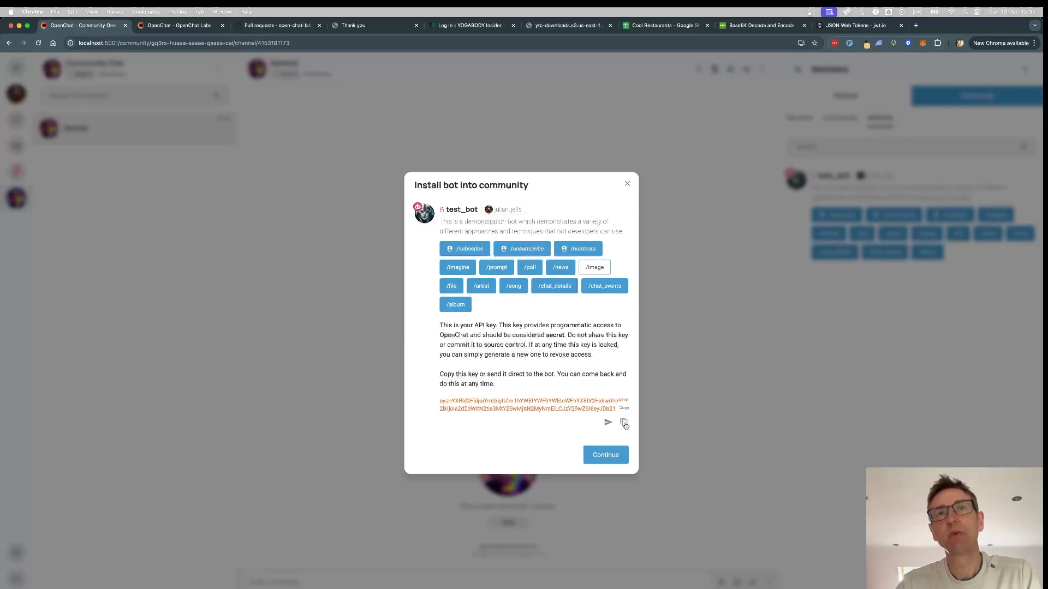
left_click(756, 29)
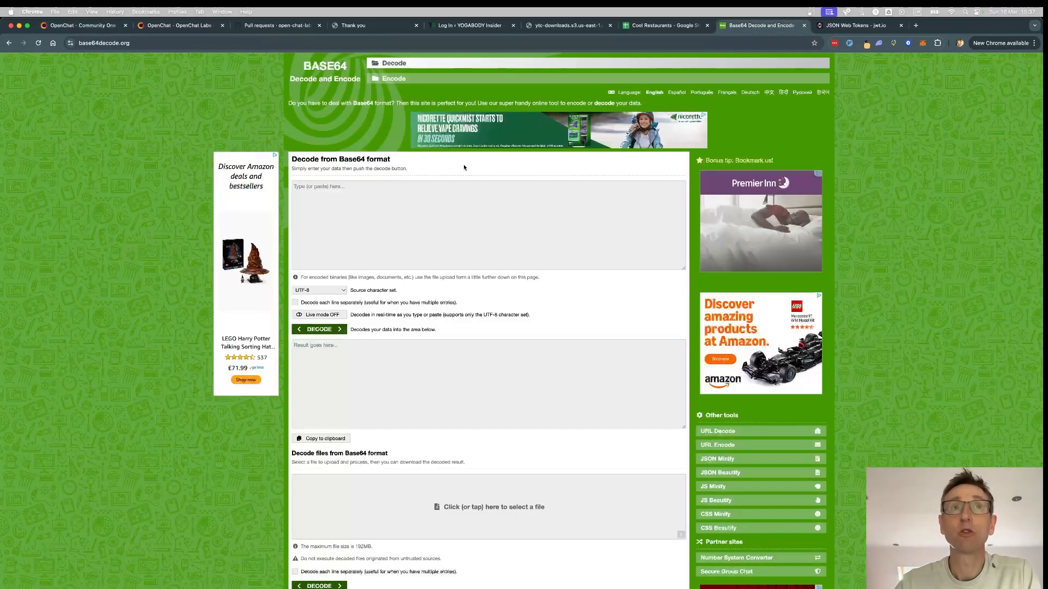
- Decode the pasted API key on base64decode.org and highlight the community id in the JSON
left_click(342, 234)
key("super+v")
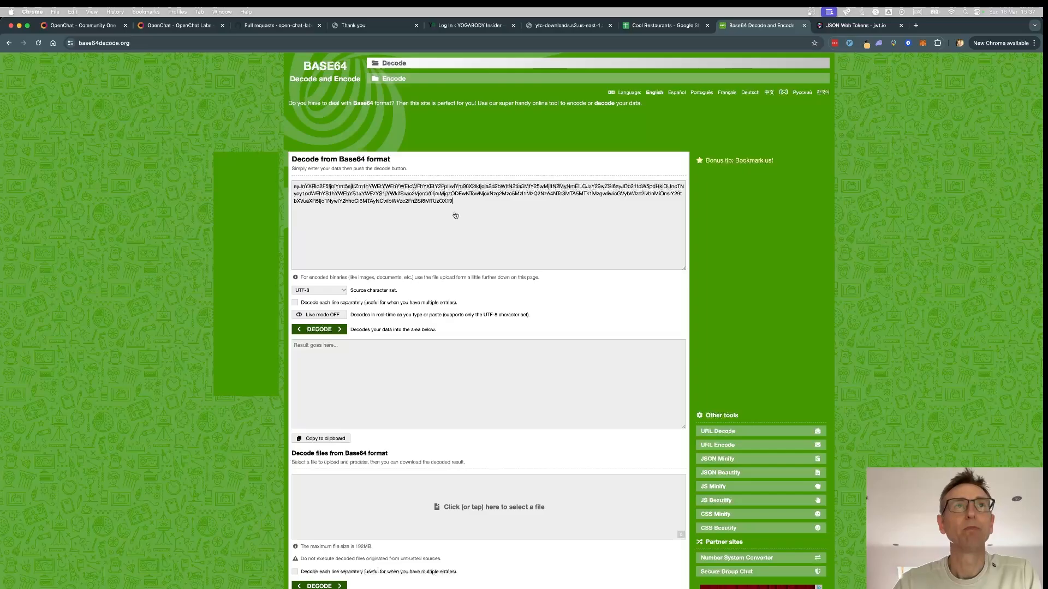
left_click(317, 330)
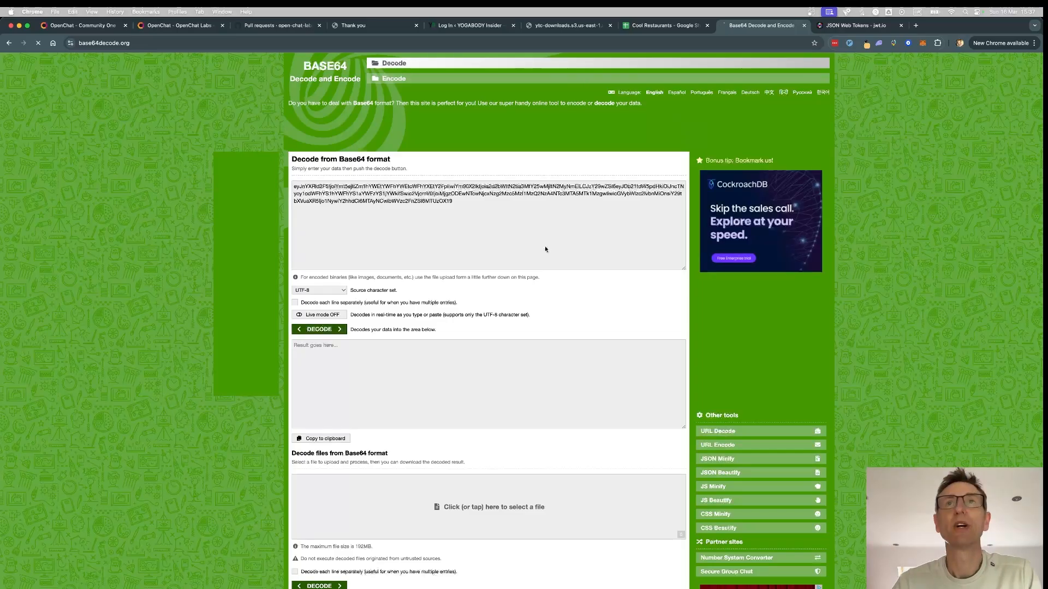
key("super+r")
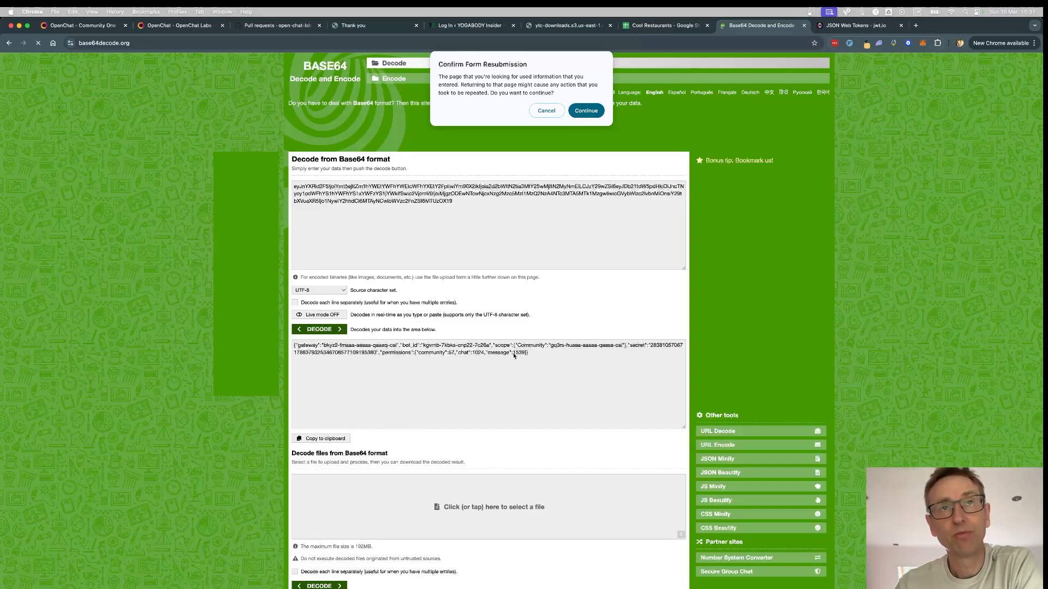
key("Escape")
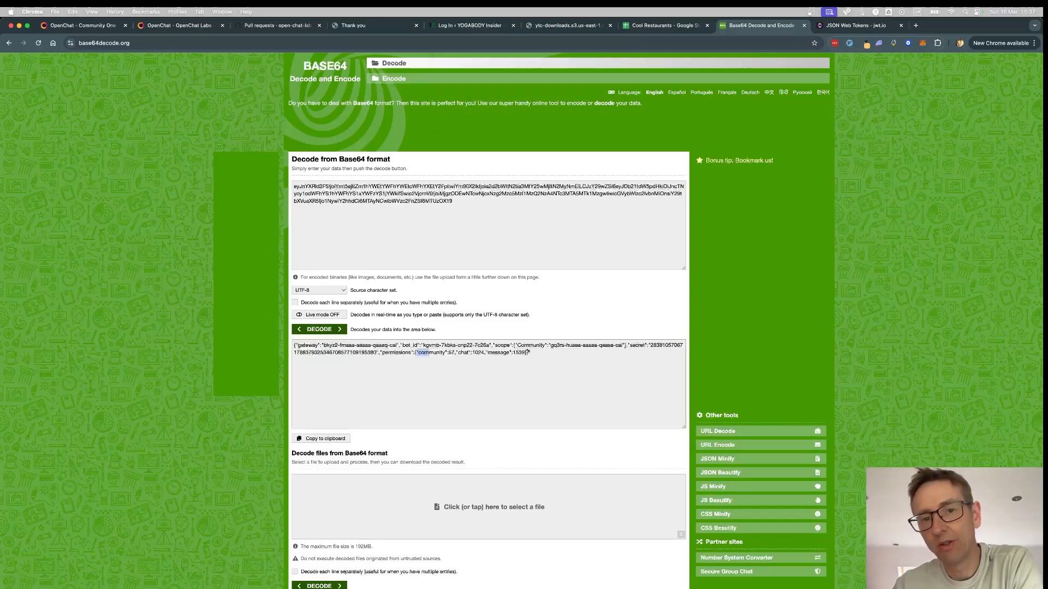
left_click(475, 353)
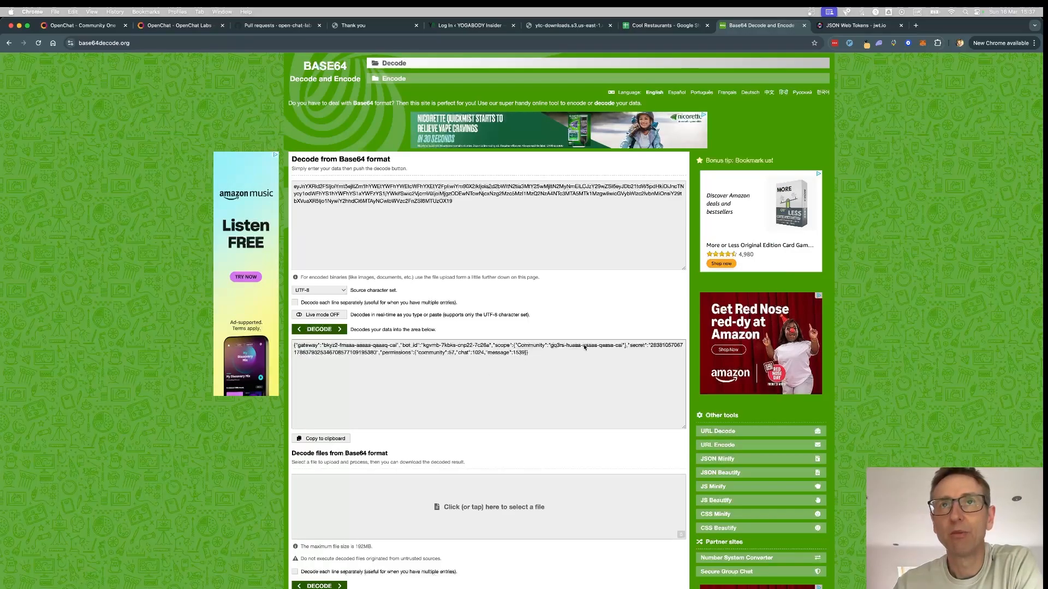
left_click_drag(550, 346, 624, 349)
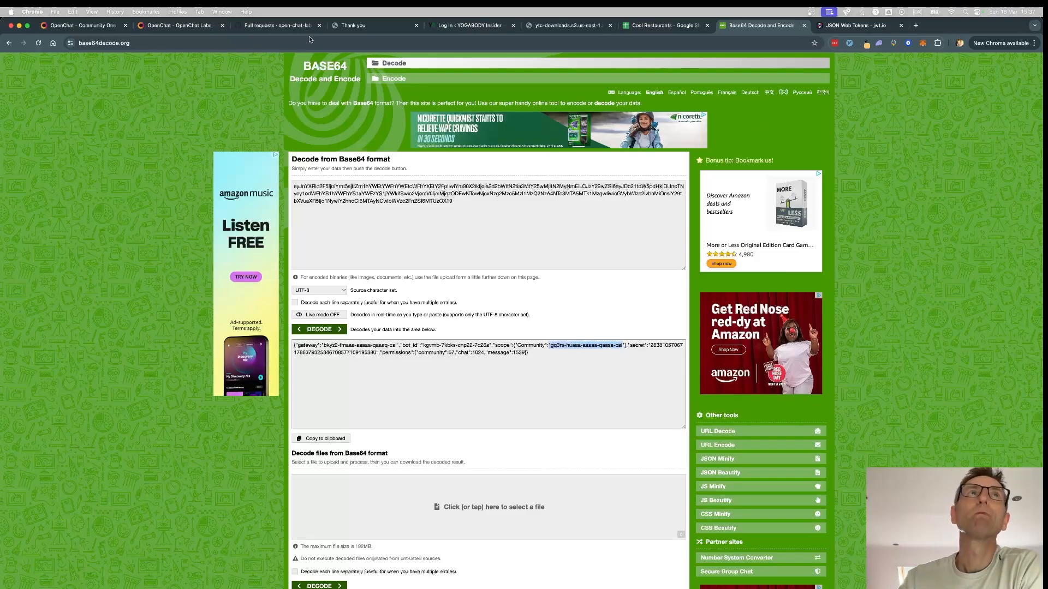
- Back in the OpenChat install dialog, send the community API key straight to test_bot
left_click(82, 25)
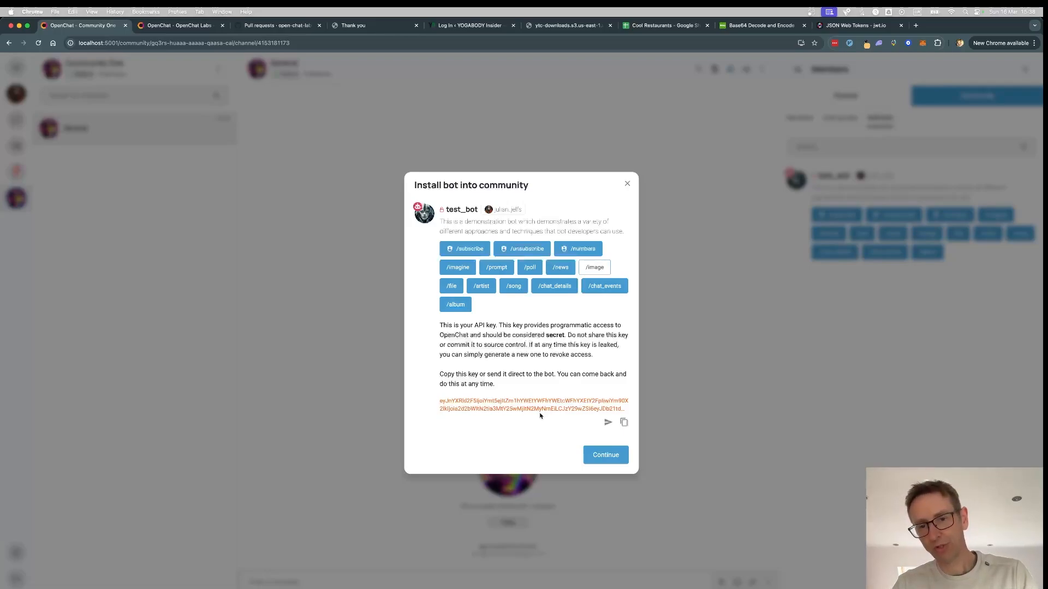
left_click(608, 423)
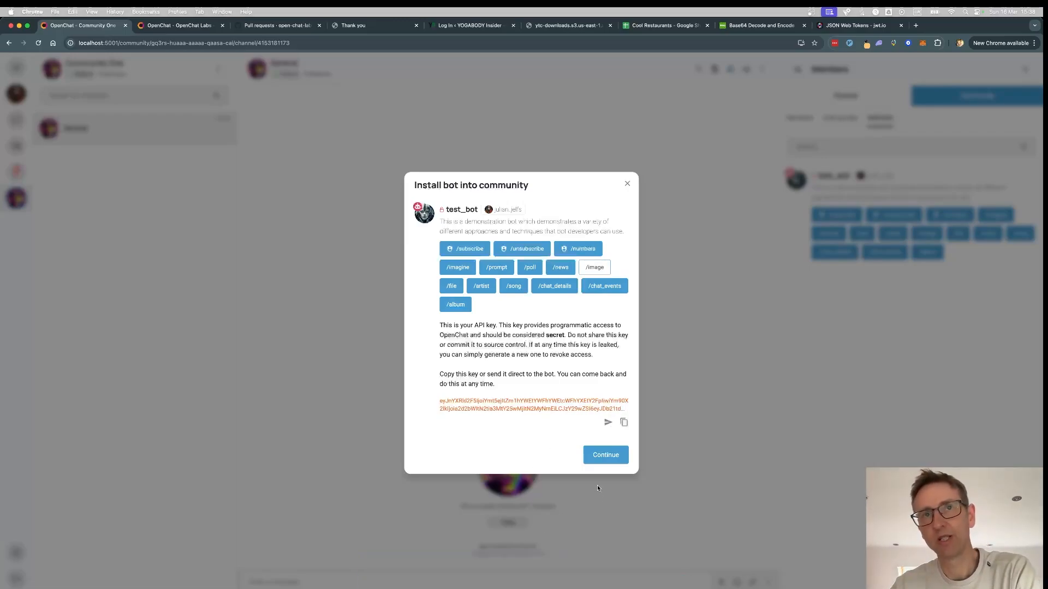
- Close the install dialog and view the Community member list showing test_bot among bots
left_click(612, 459)
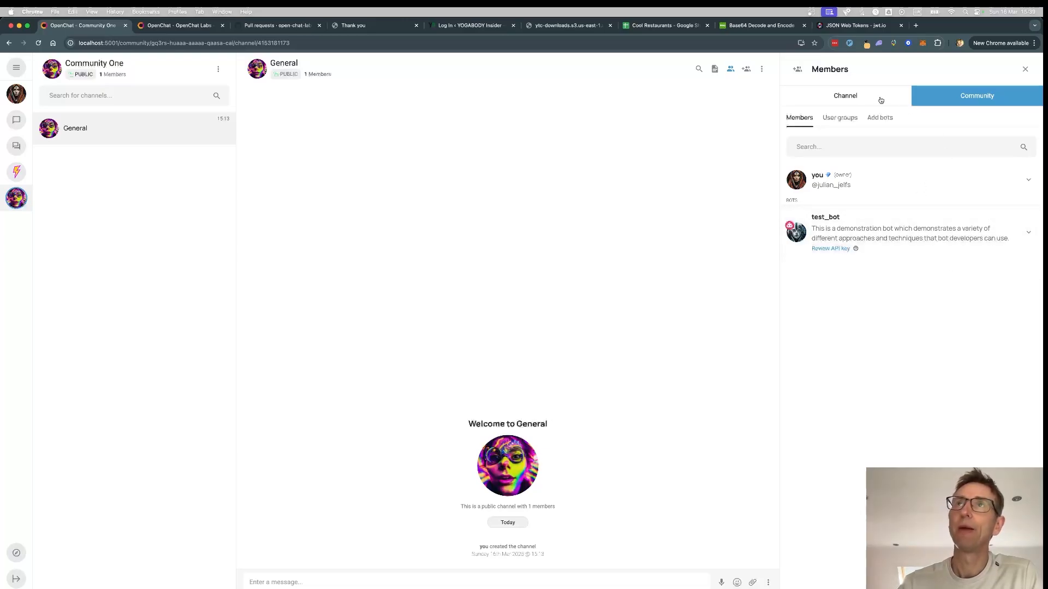
left_click(842, 98)
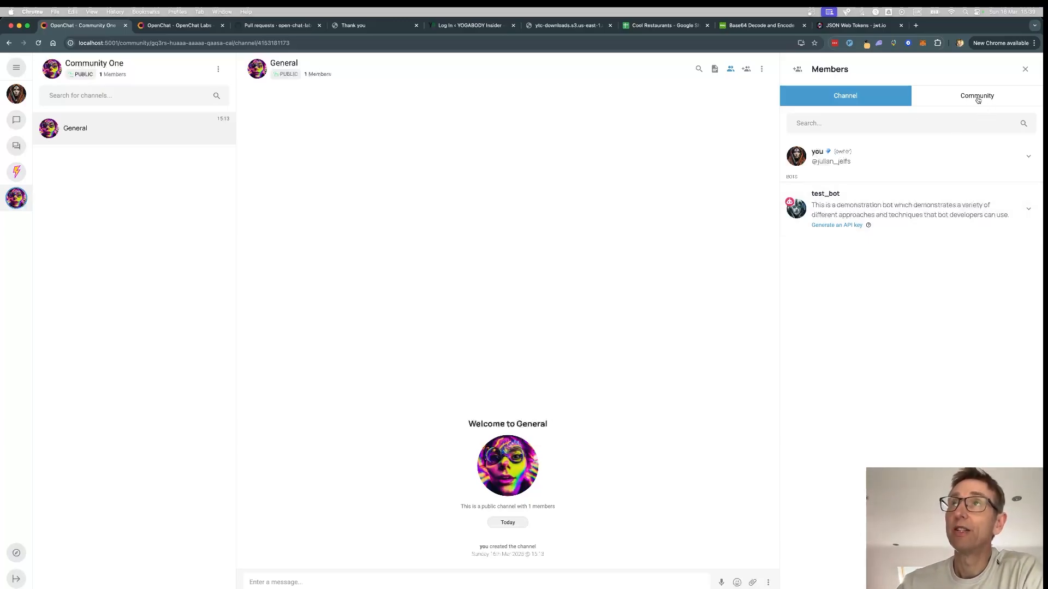
left_click(978, 98)
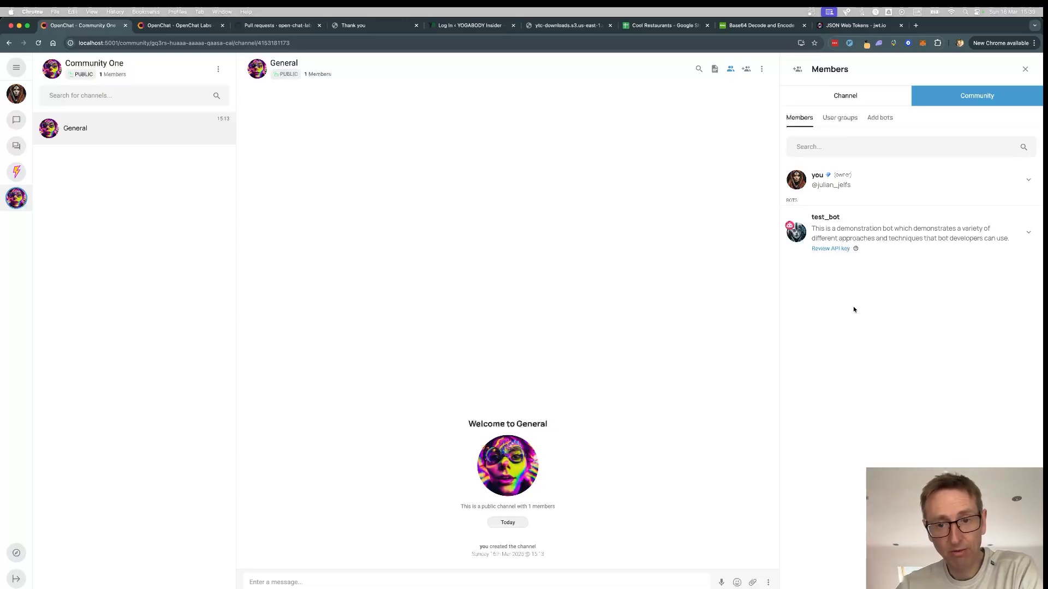
left_click(835, 248)
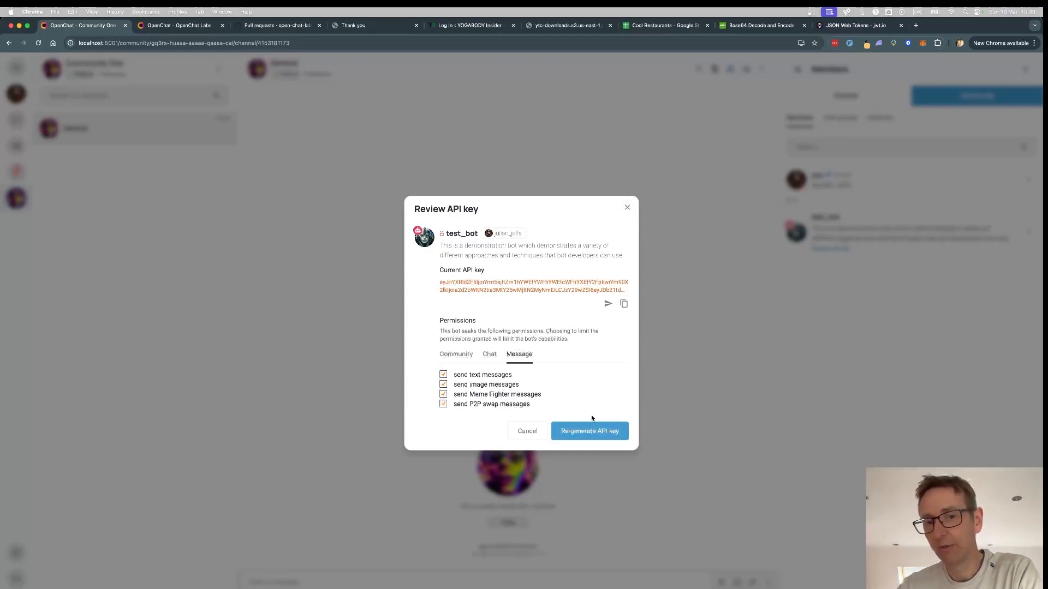
left_click(626, 210)
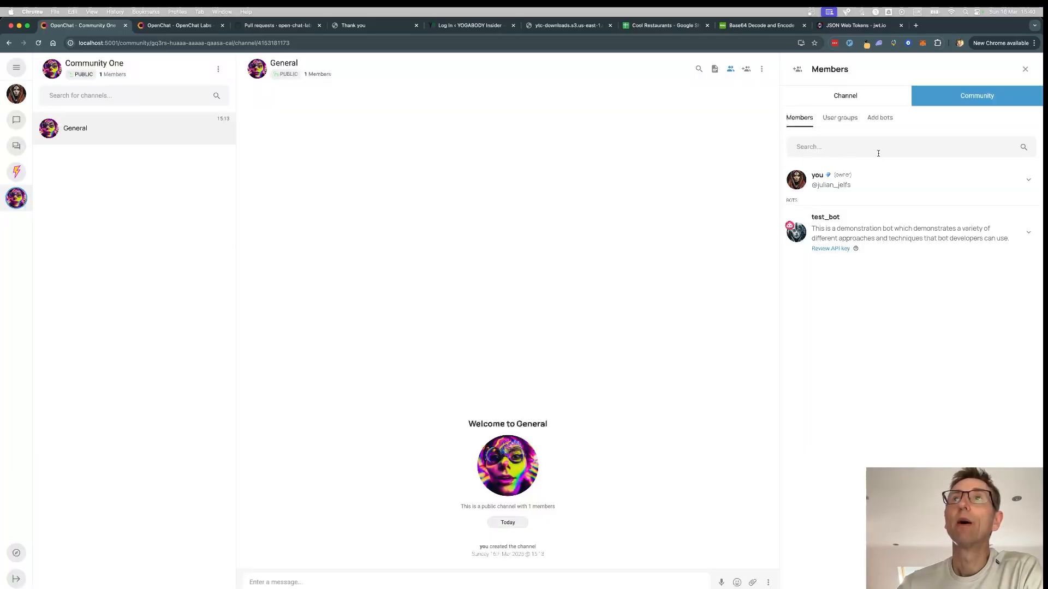
- From the General channel member list, generate a channel API key for test_bot and copy it
left_click(857, 99)
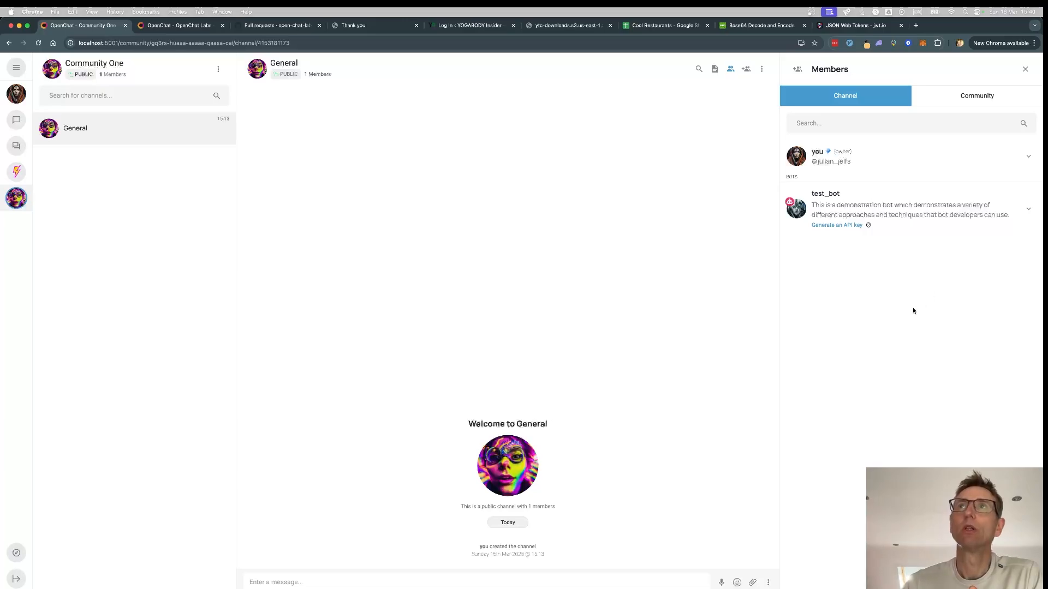
left_click(849, 225)
left_click(595, 407)
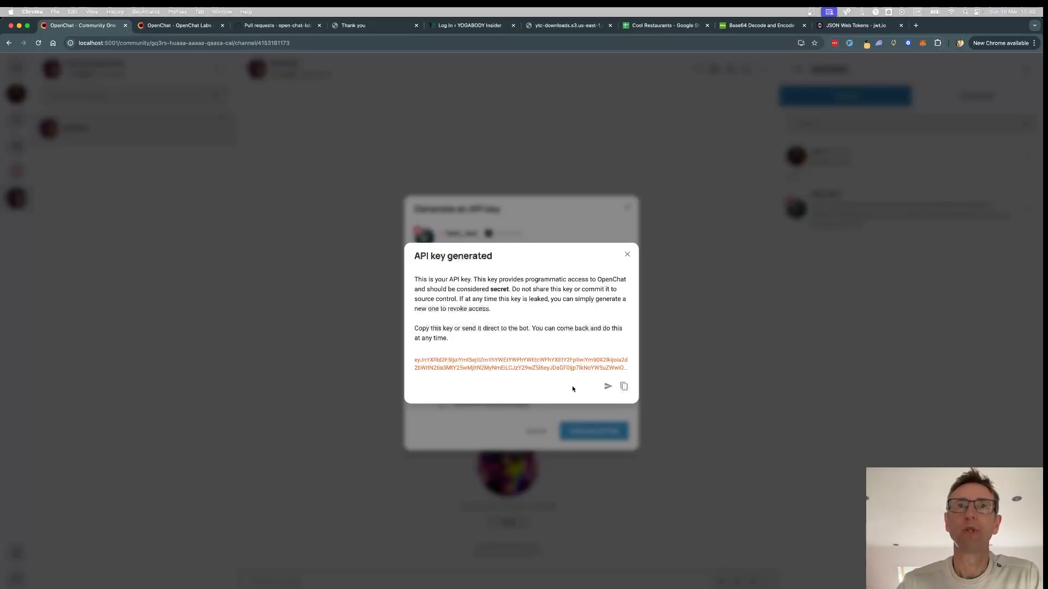
left_click(625, 386)
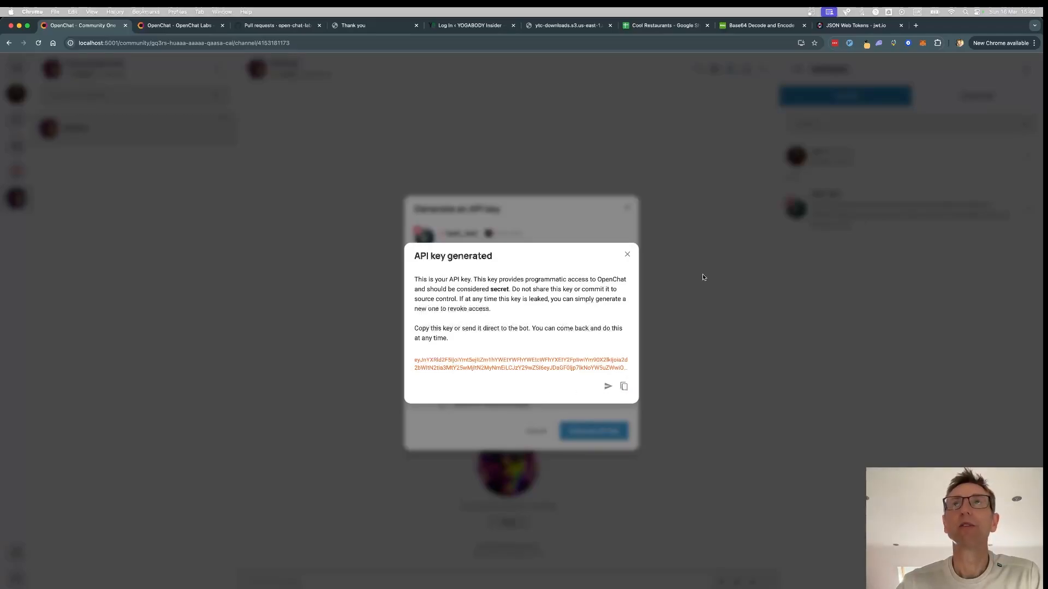
left_click(743, 27)
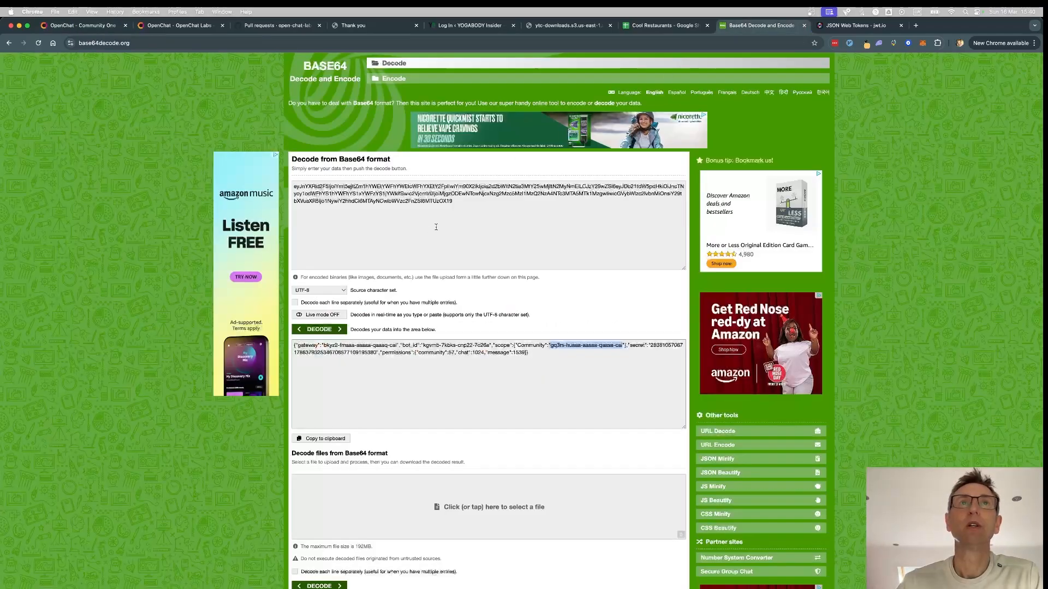
- Replace the old decoder input with the new API key and decode it
left_click(461, 218)
key("super+a")
key("super+v")
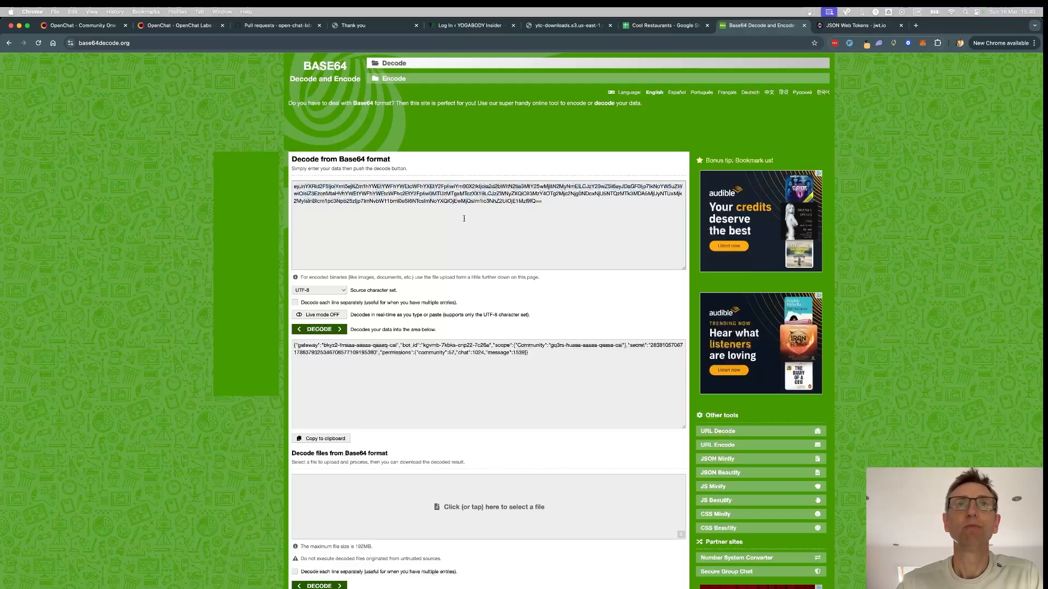
left_click(321, 330)
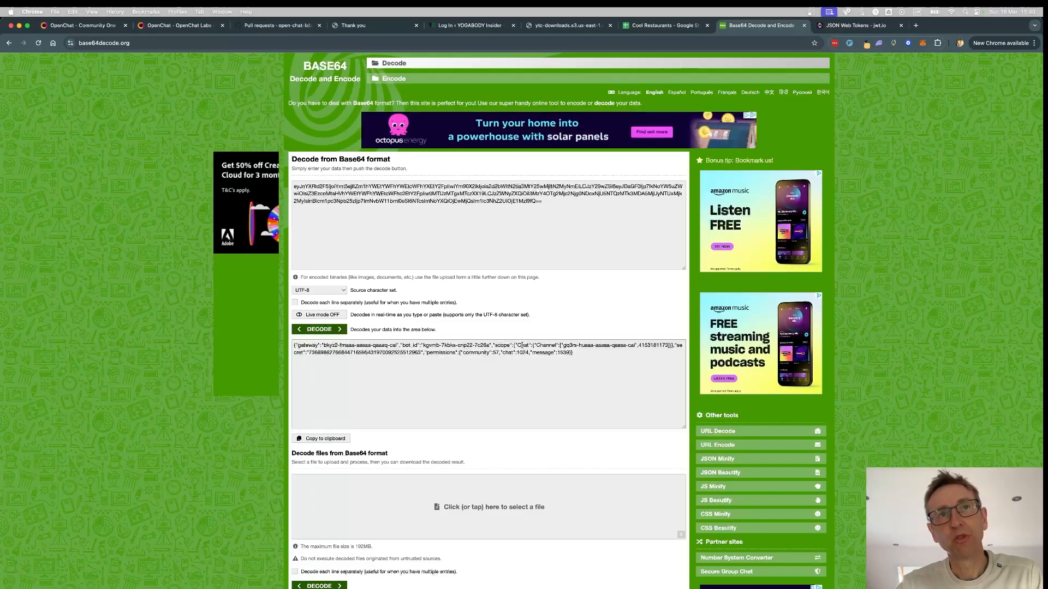
double_click(546, 346)
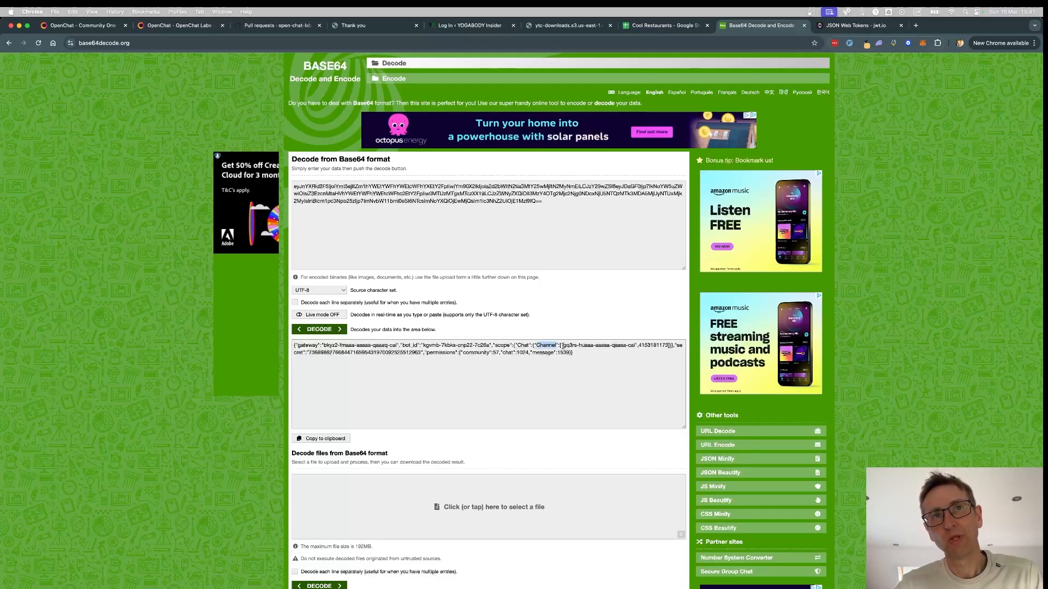
left_click_drag(562, 346, 636, 347)
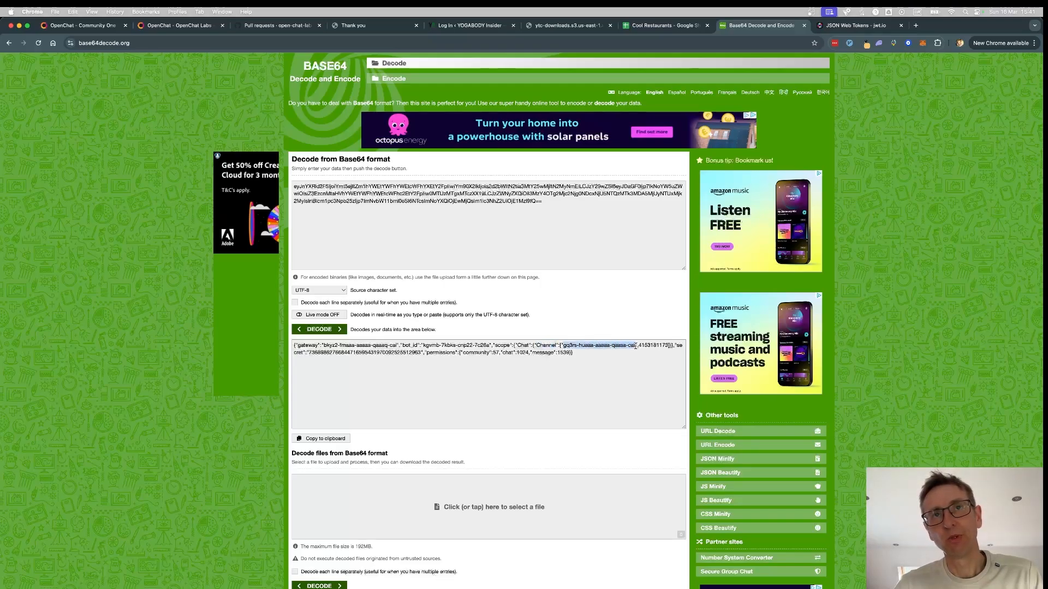
double_click(647, 346)
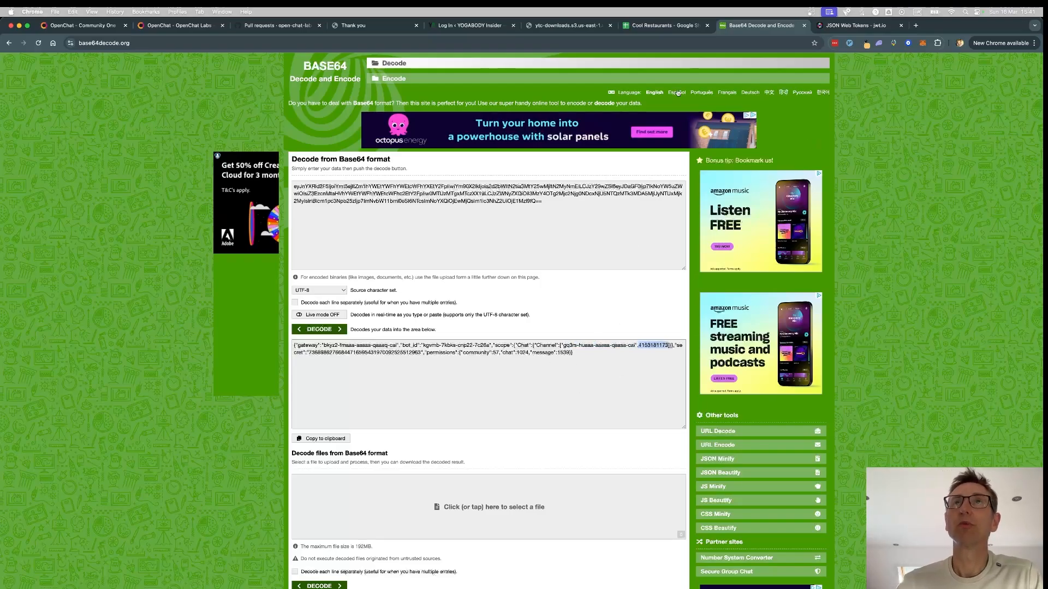
left_click(78, 28)
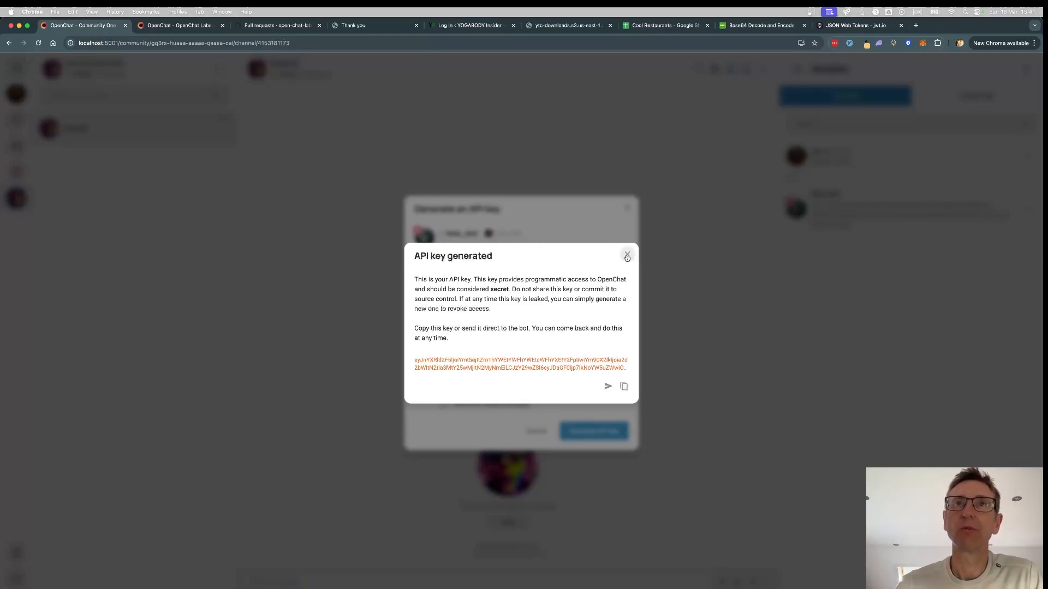
- Close the API key dialog and send the /news command to test_bot in General
left_click(627, 256)
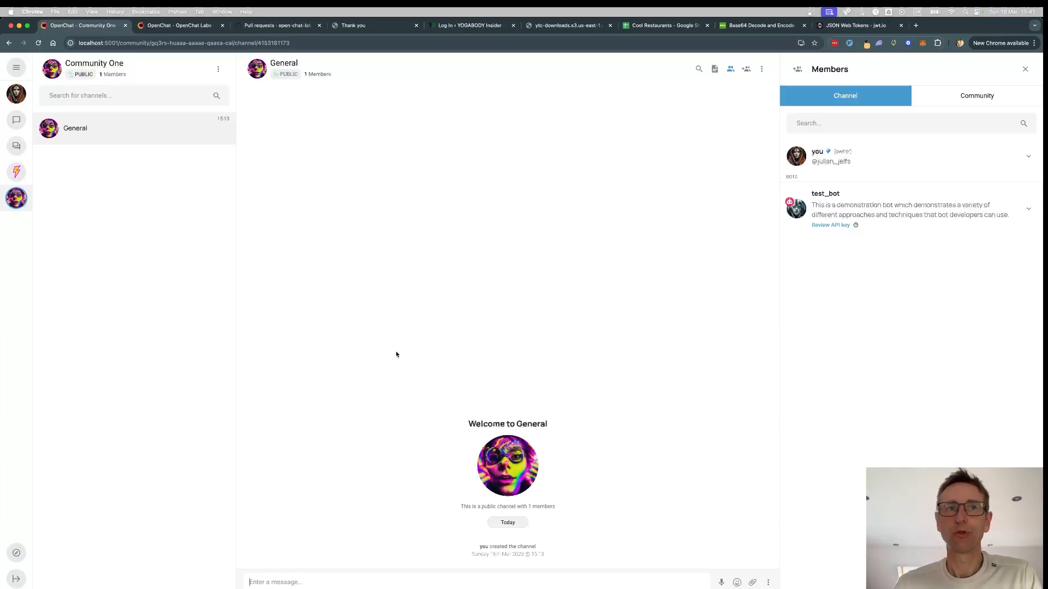
type("/")
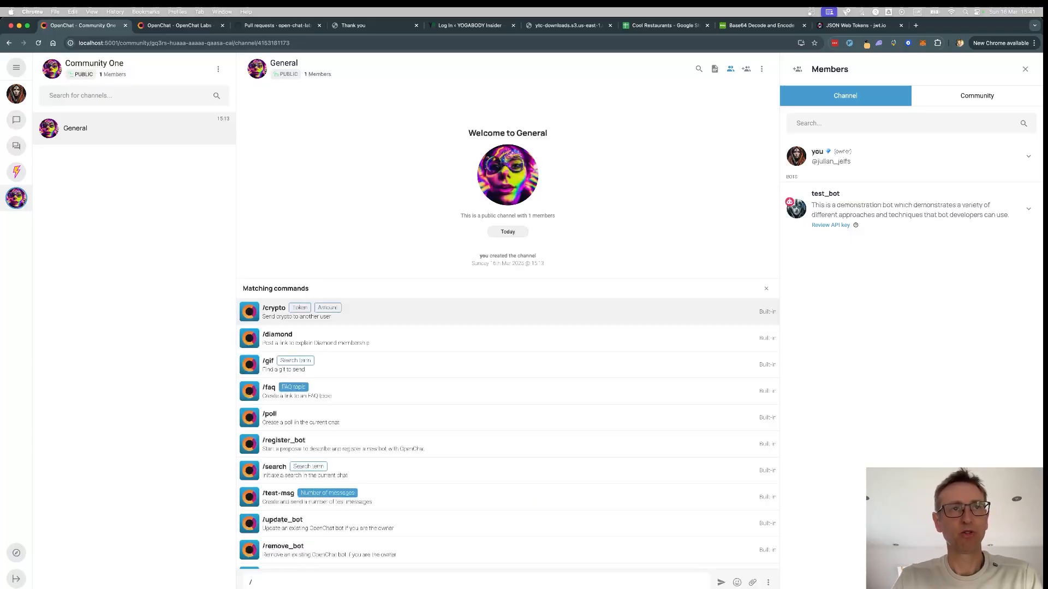
type("new")
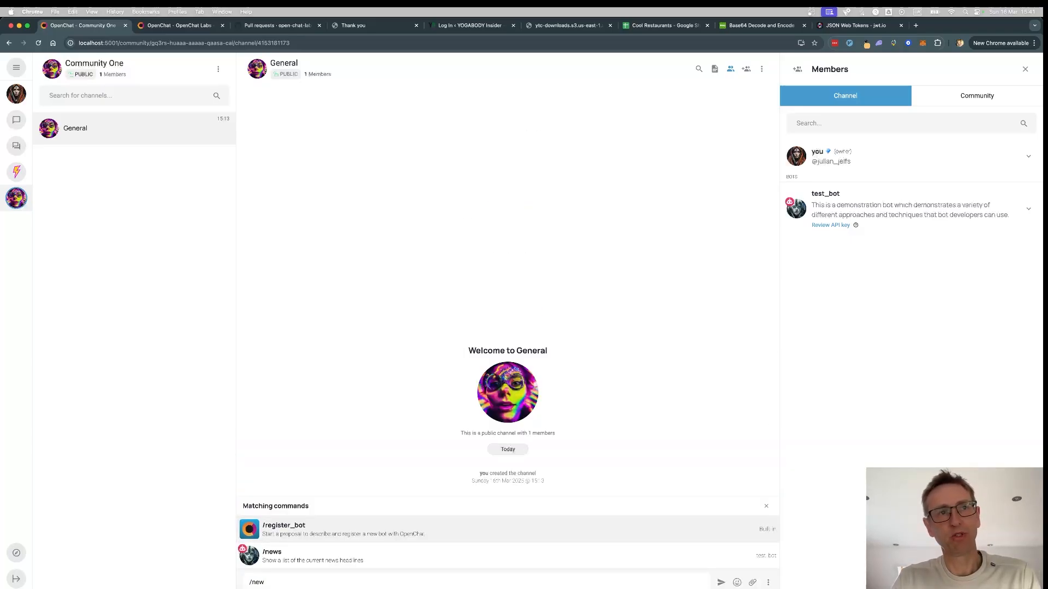
type("s")
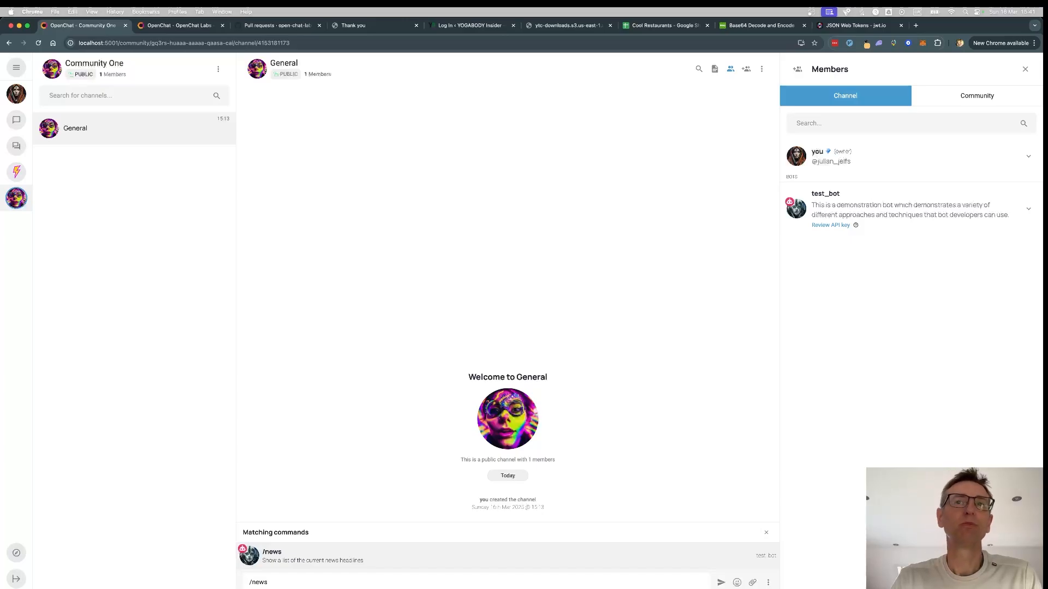
key("Return")
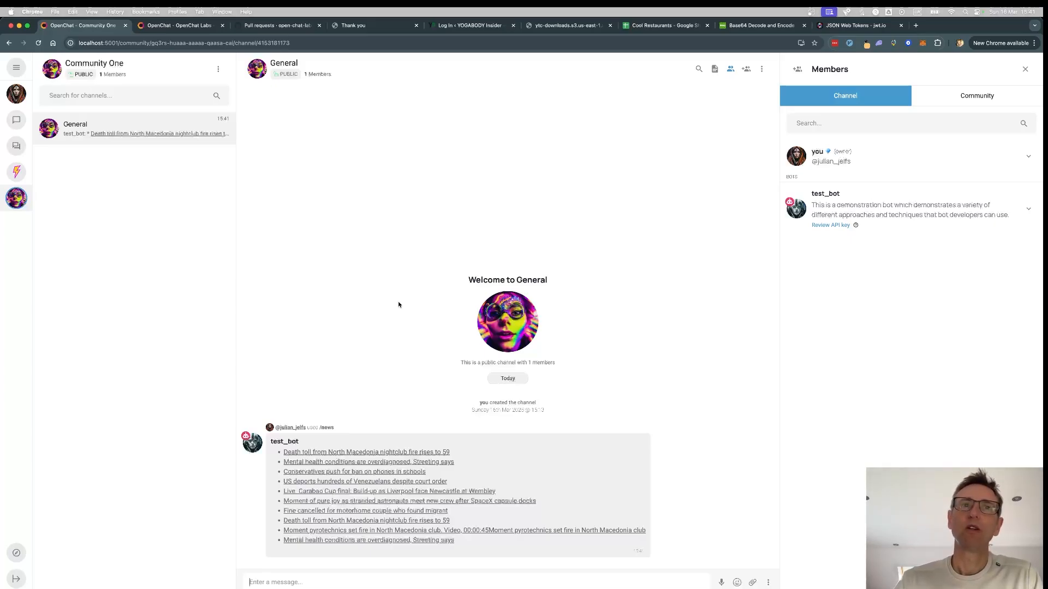
- Open the browser console and select the latest TOKEN value logged for the bot command
key("super+alt+j")
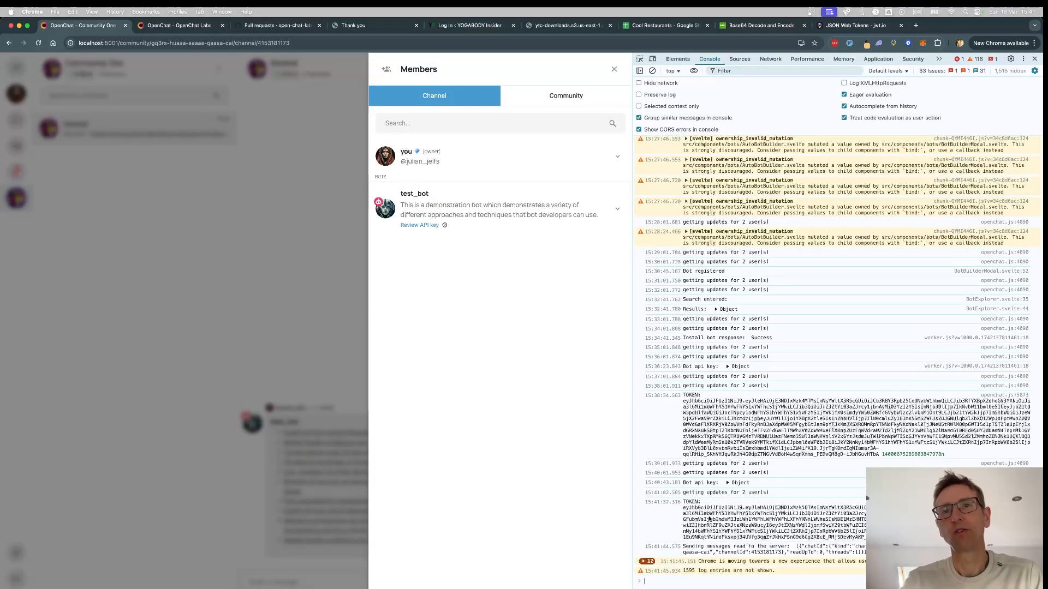
left_click_drag(683, 507, 873, 538)
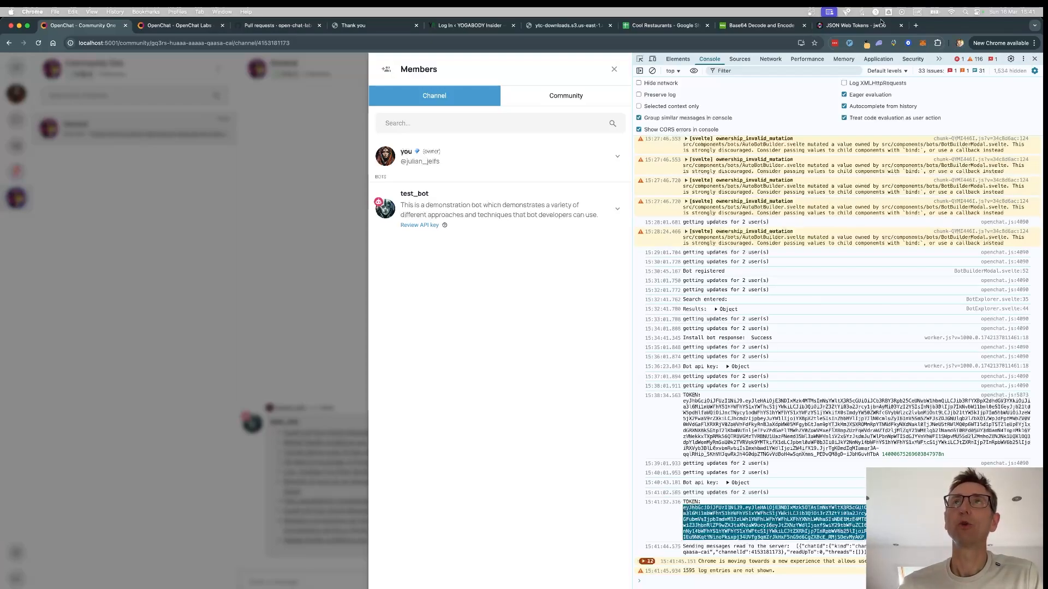
left_click(849, 26)
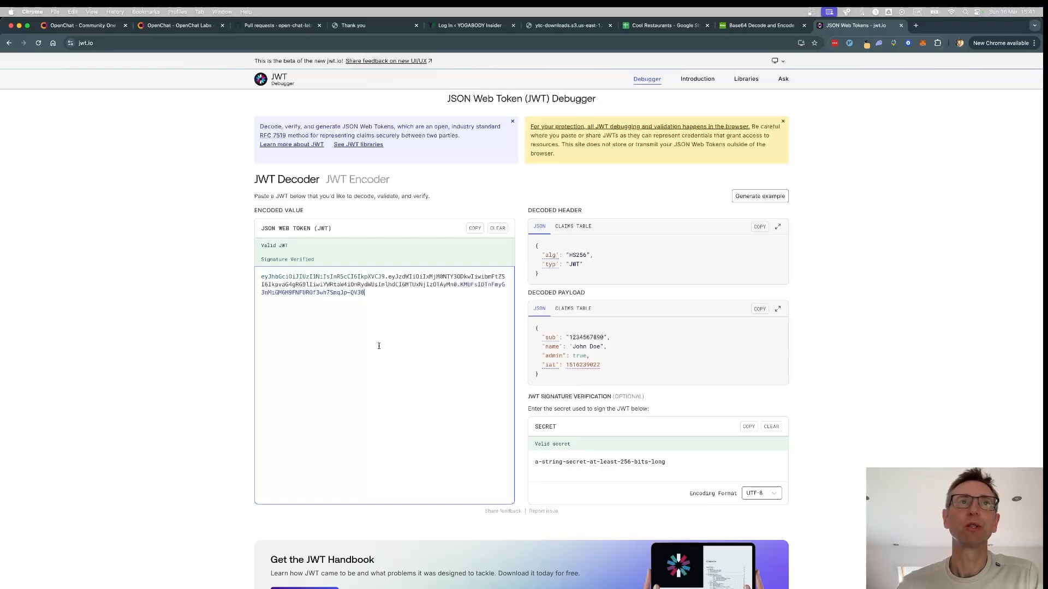
- Replace jwt.io's sample token with the bot's TOKEN to decode it
key("super+a")
key("super+v")
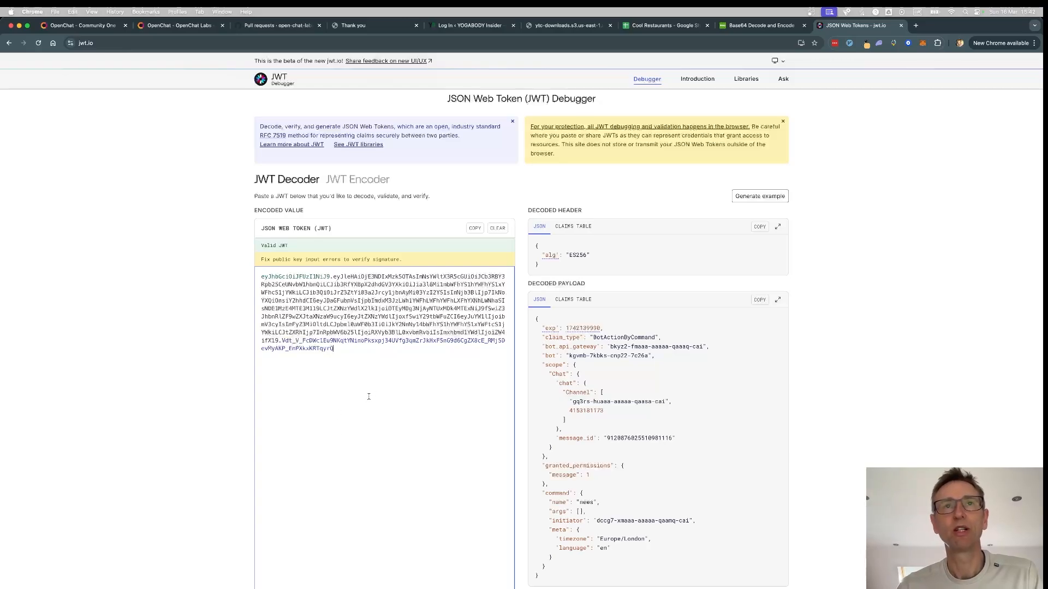
scroll(375, 406, "down", 3)
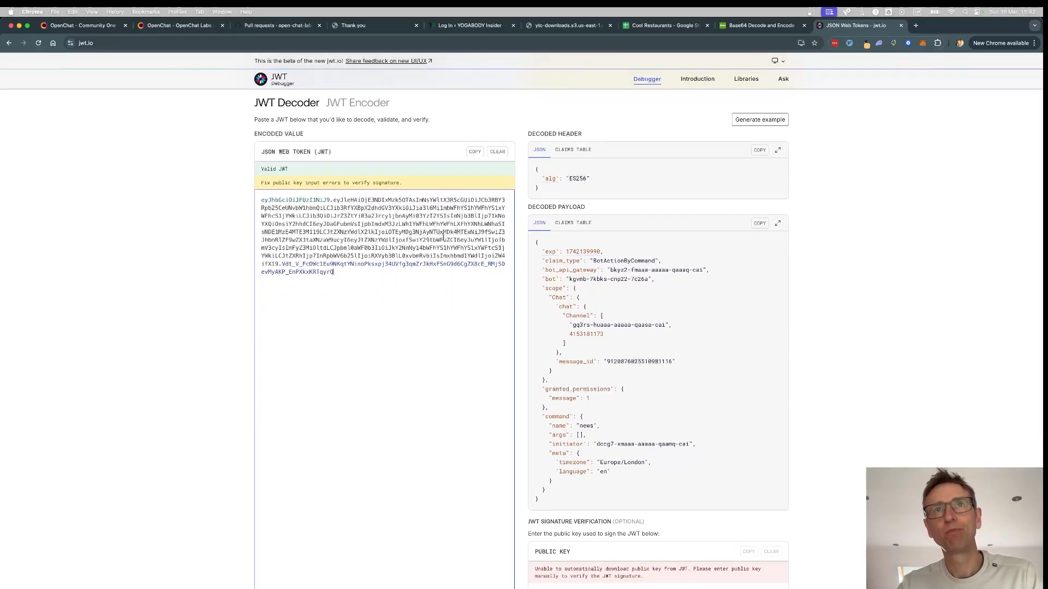
left_click(654, 307)
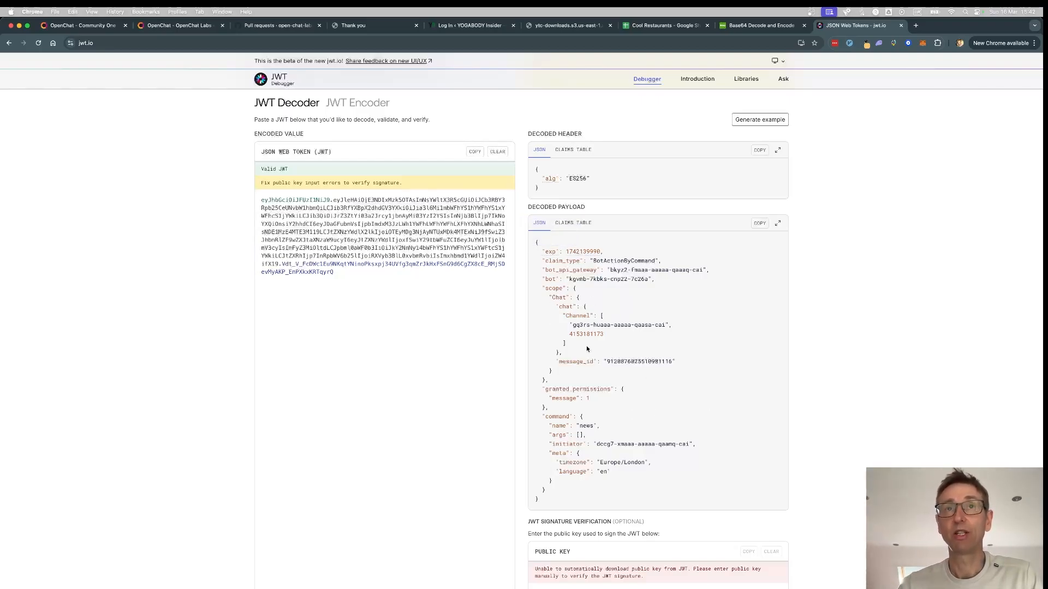
- Highlight the scope, granted_permissions and command blocks of the decoded payload
left_click_drag(538, 288, 557, 384)
left_click(641, 402)
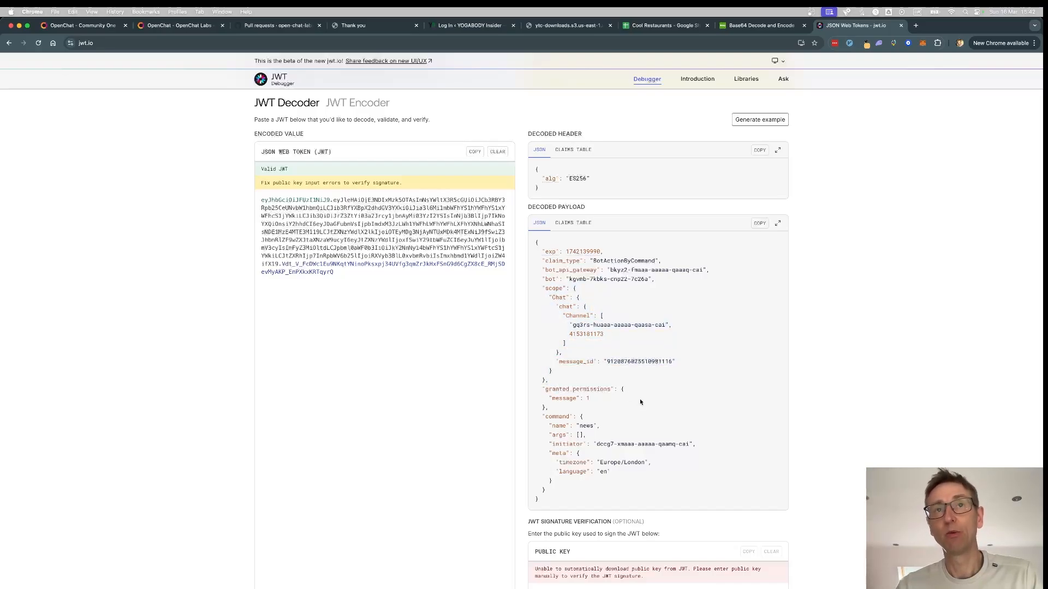
left_click_drag(537, 388, 564, 413)
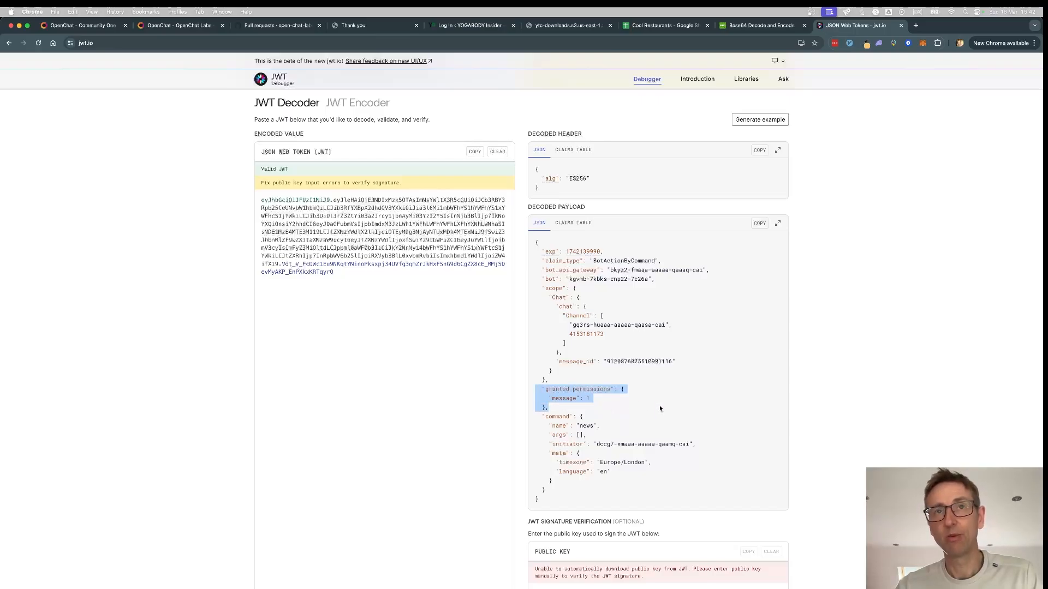
left_click(636, 423)
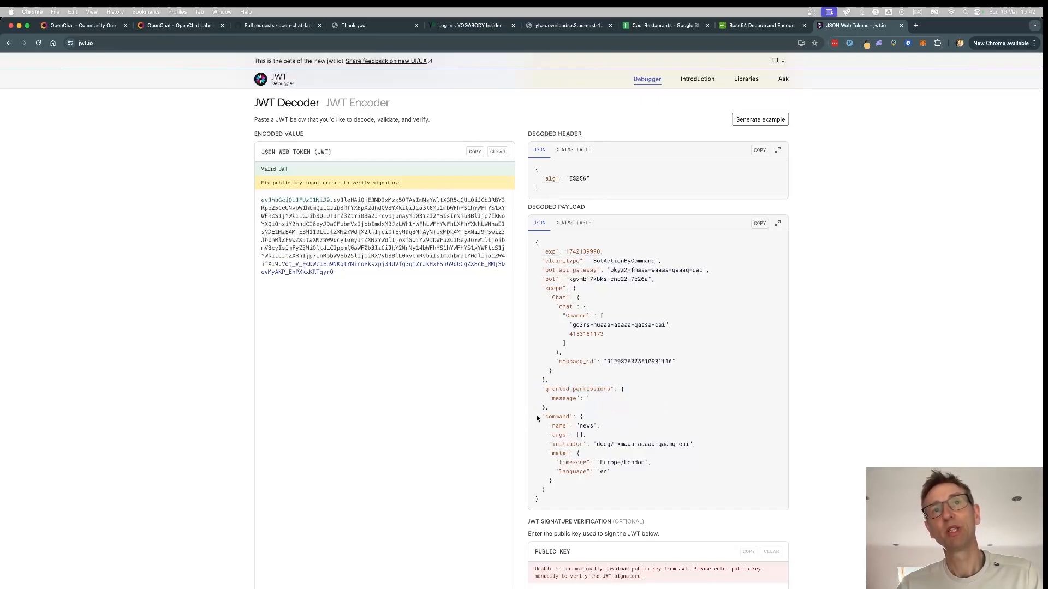
left_click_drag(537, 419, 558, 491)
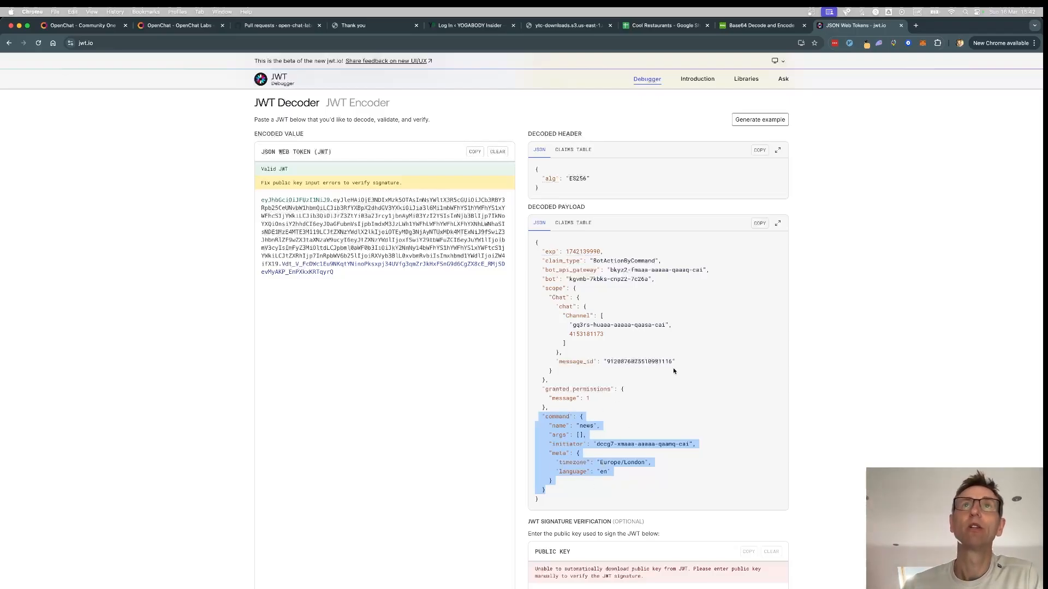
left_click(78, 28)
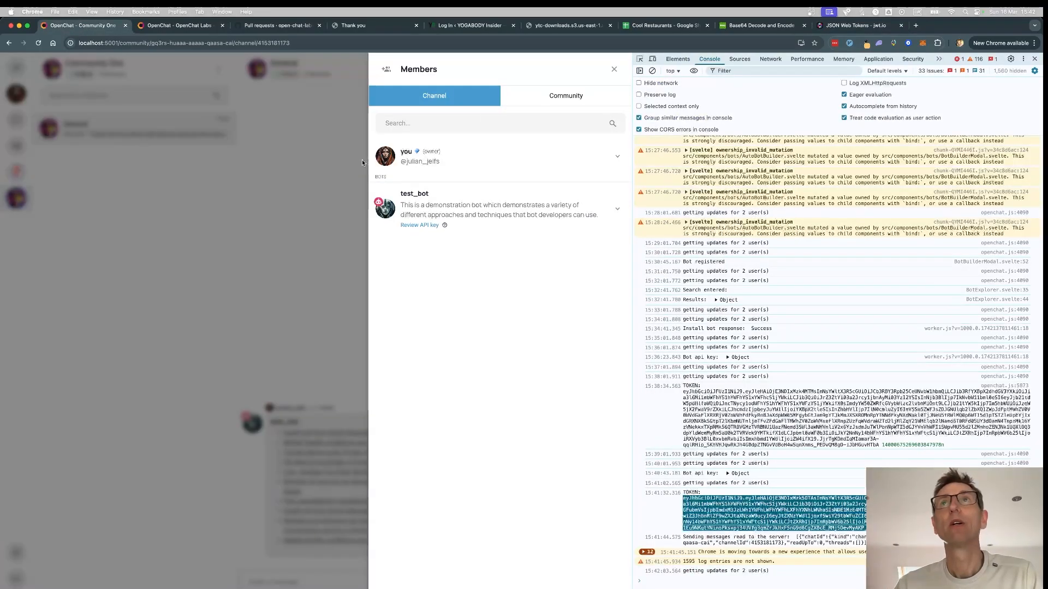
- Close the developer tools, go to Group One and list the bots available to add
left_click(1035, 59)
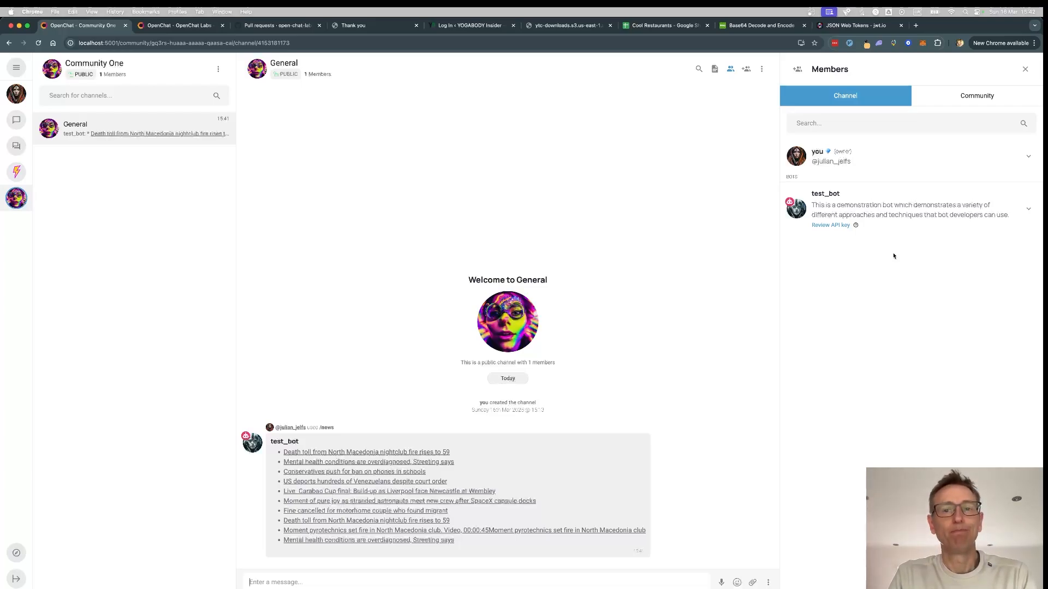
left_click(428, 582)
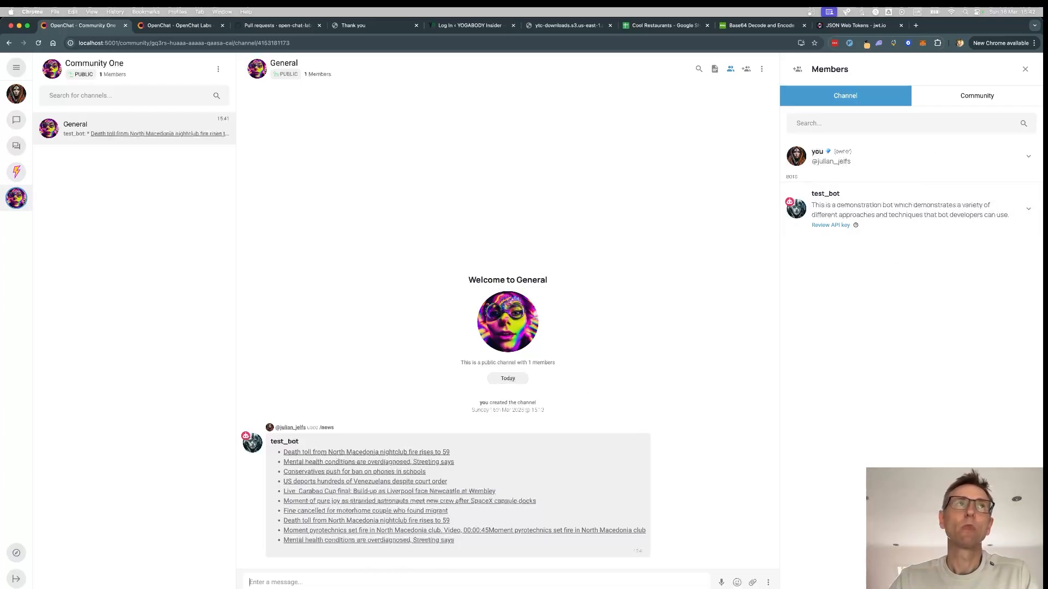
left_click(16, 148)
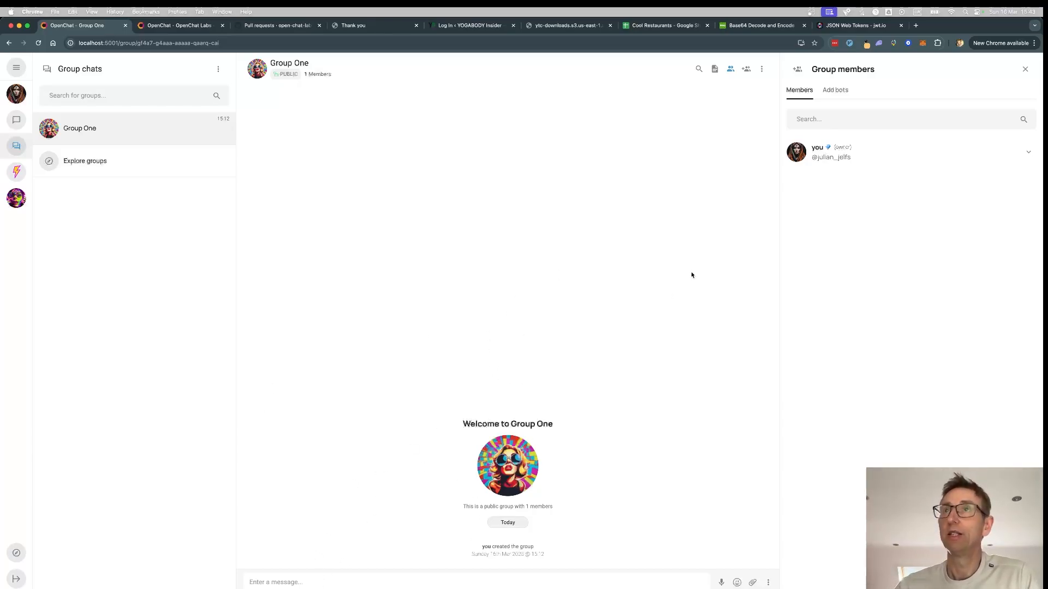
left_click(835, 90)
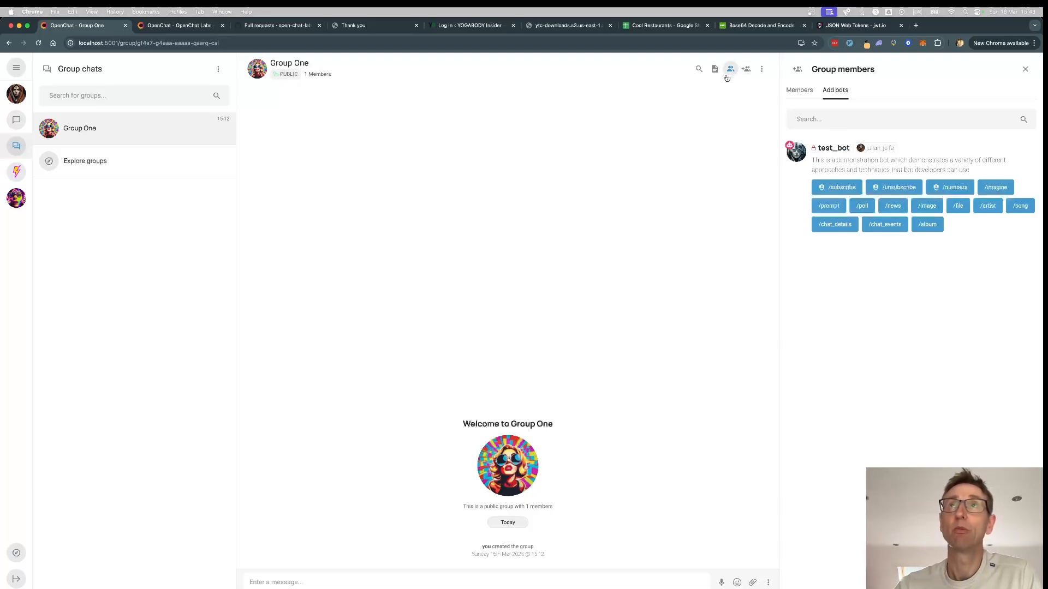
- Install test_bot into Group One with all requested permissions, skipping autonomous access
left_click(886, 170)
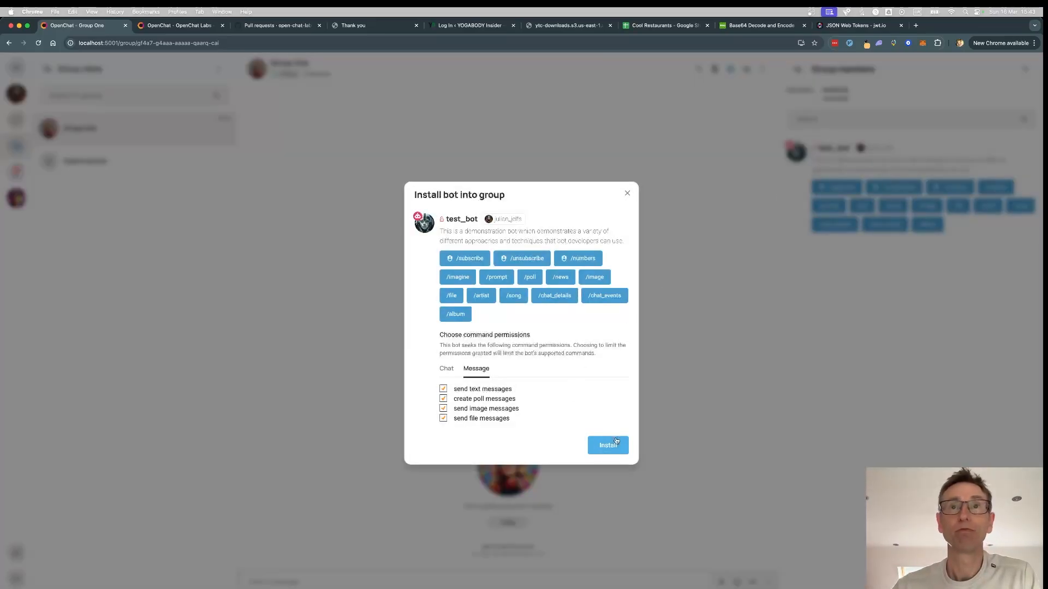
left_click(612, 445)
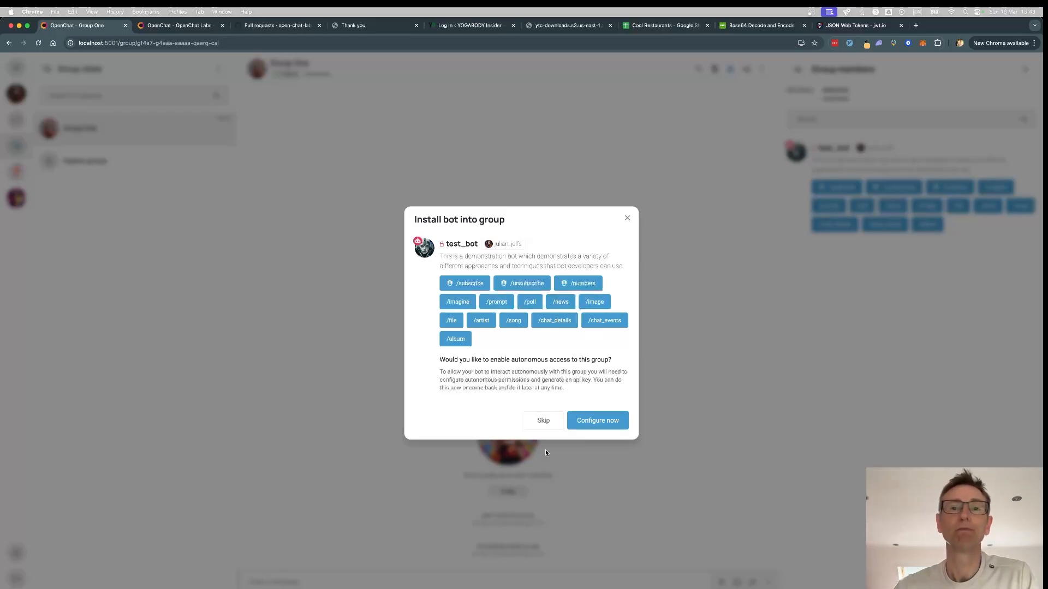
left_click(542, 421)
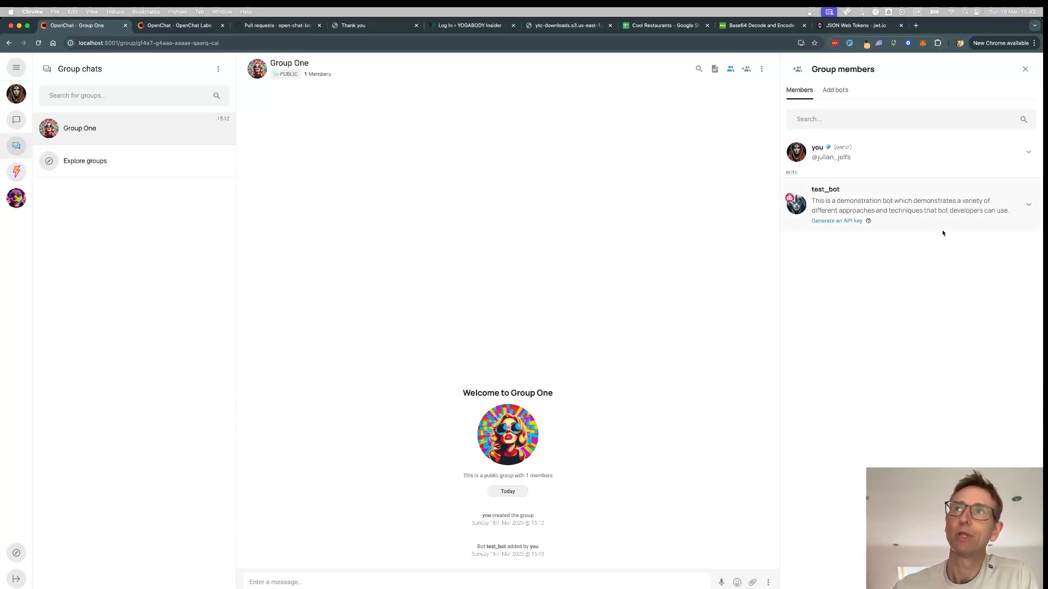
- Revoke test_bot's file and poll message permissions in Group One, leaving text and images allowed
left_click(1028, 205)
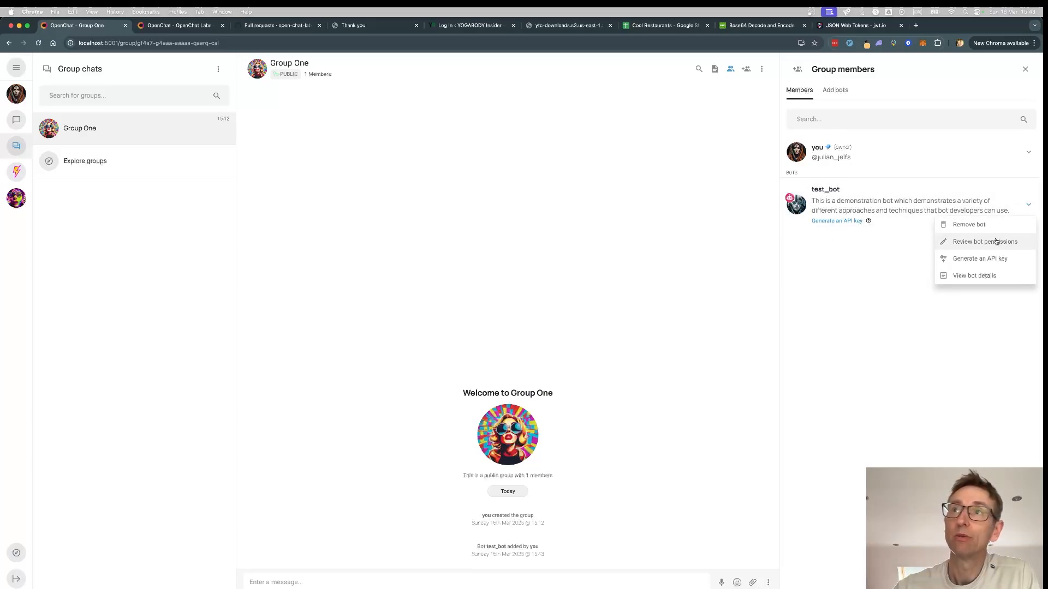
left_click(996, 242)
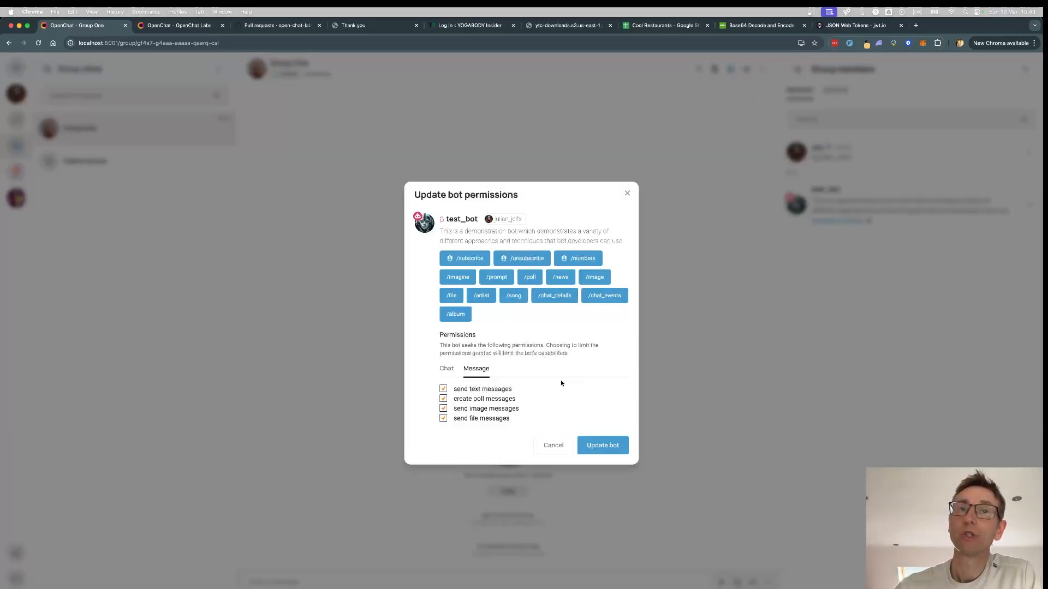
left_click(478, 418)
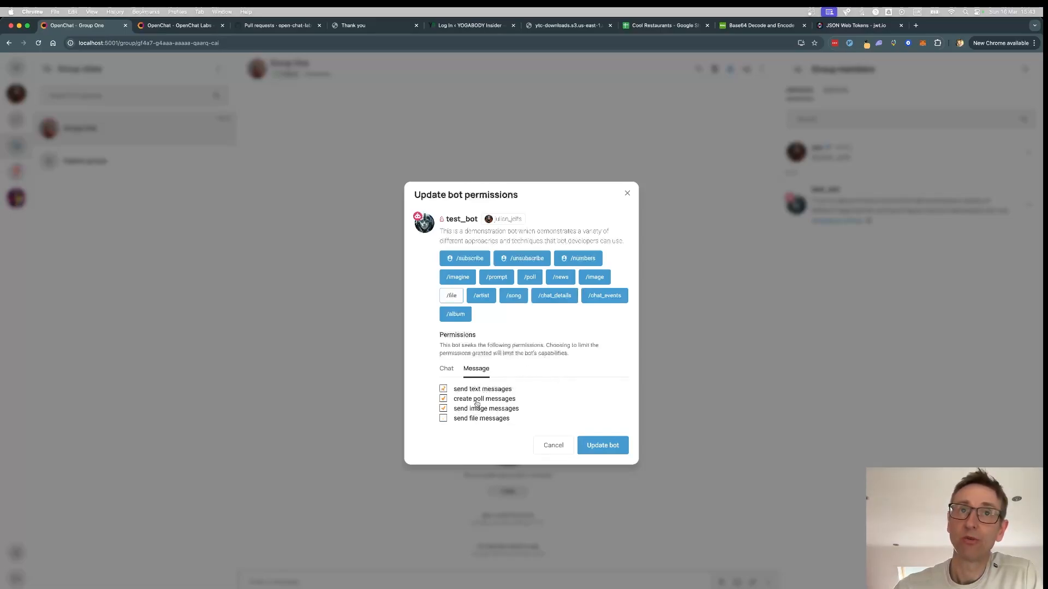
left_click(476, 400)
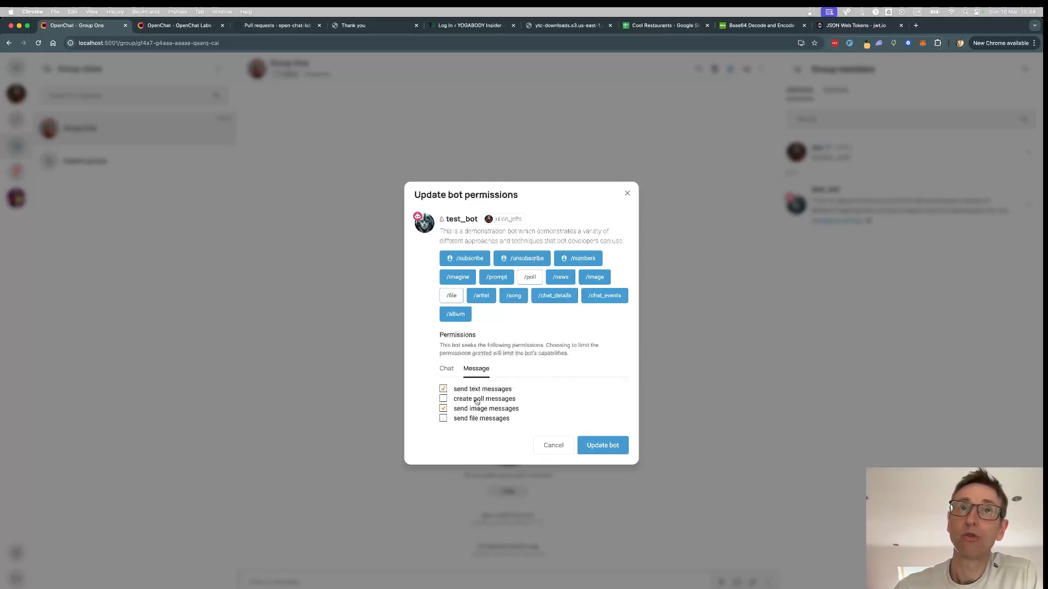
left_click(604, 446)
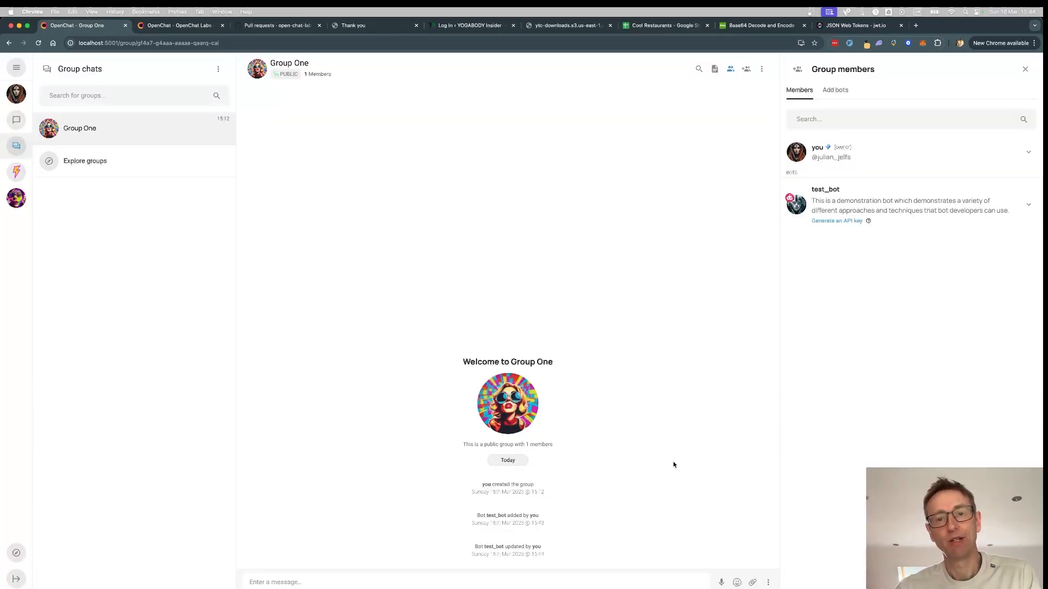
- Choose Remove bot from test_bot's options menu in the Group One members list
left_click(1028, 207)
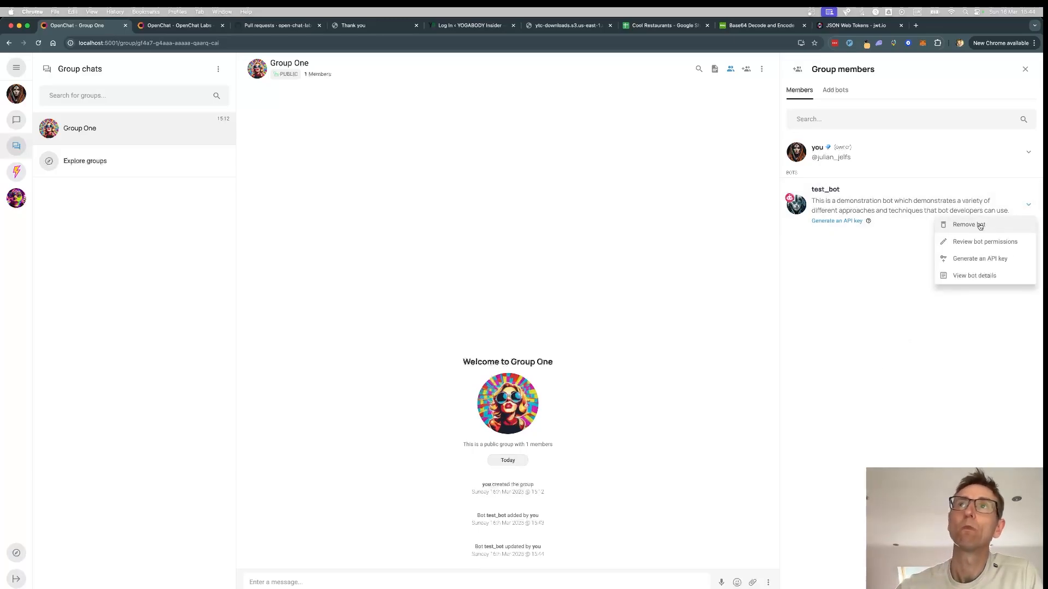
left_click(980, 226)
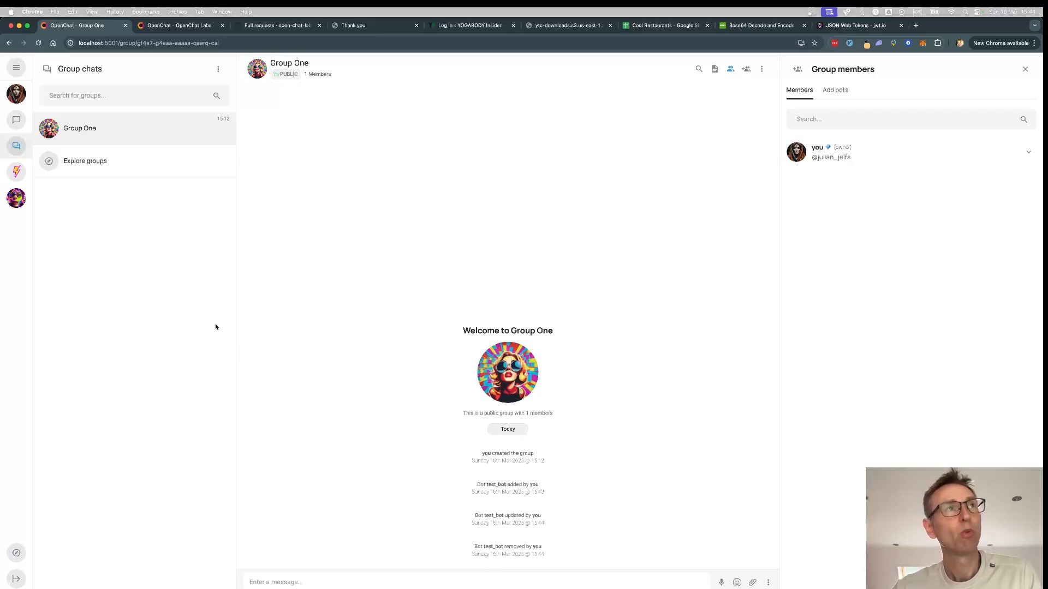
- Search Direct chats for 'test' and select test_bot to bring up its install dialog
left_click(17, 121)
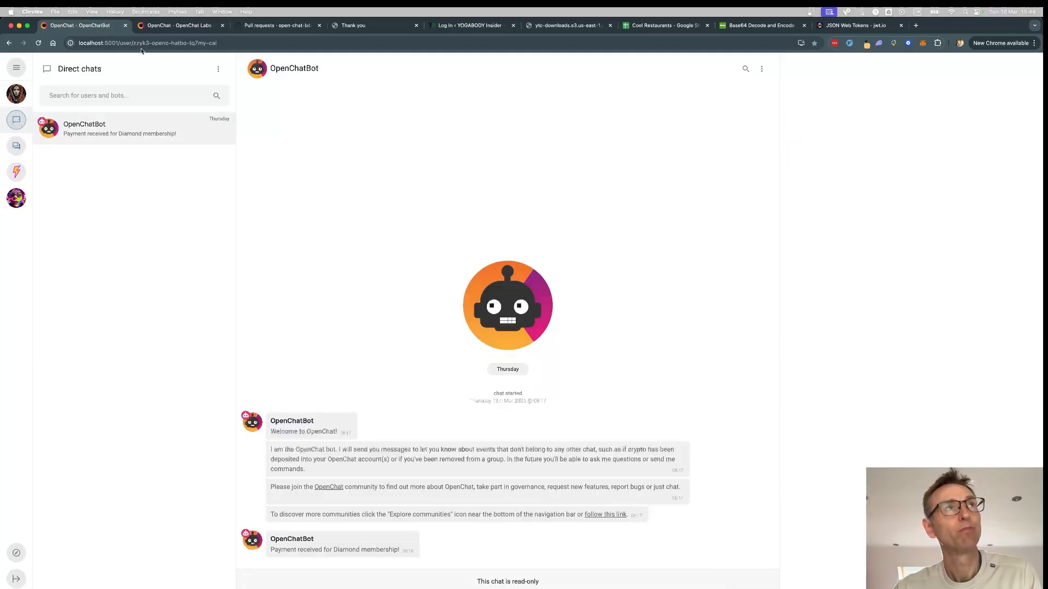
left_click(68, 96)
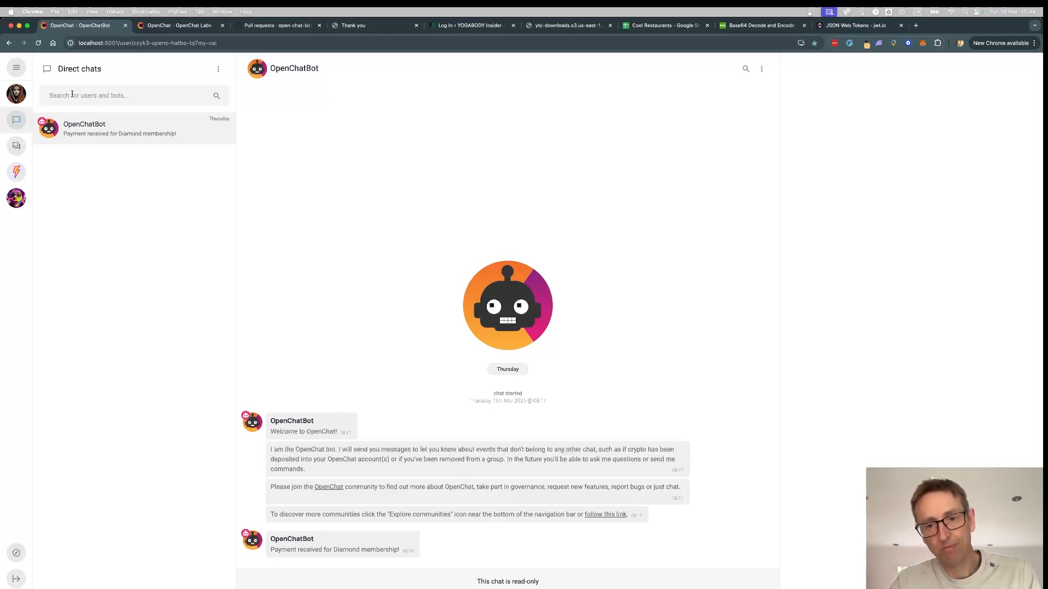
type("test")
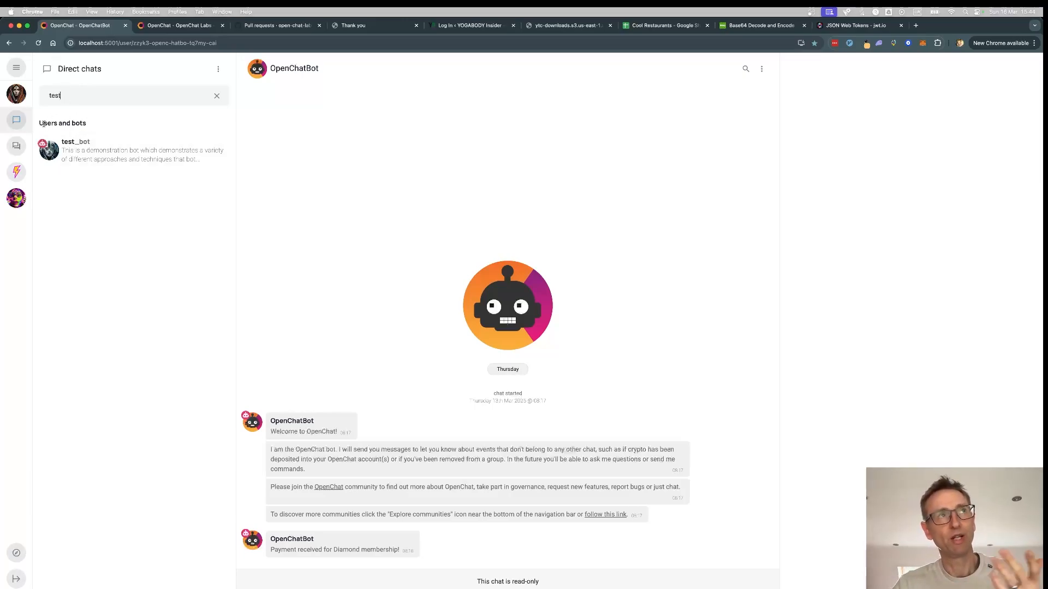
left_click(95, 156)
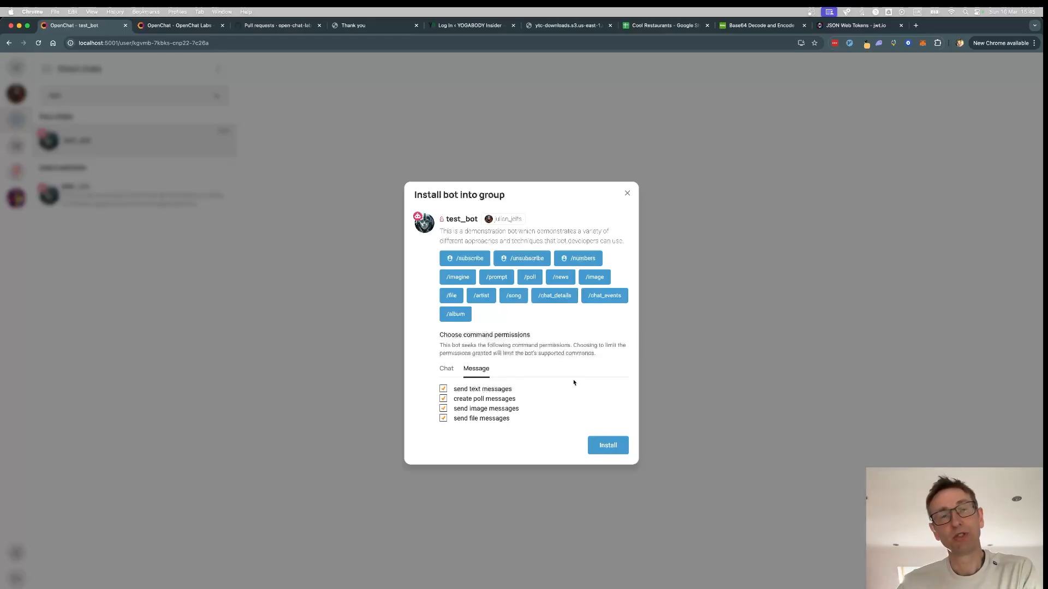
- Install test_bot as a direct chat, skip autonomous access setup, and clear the search
left_click(617, 445)
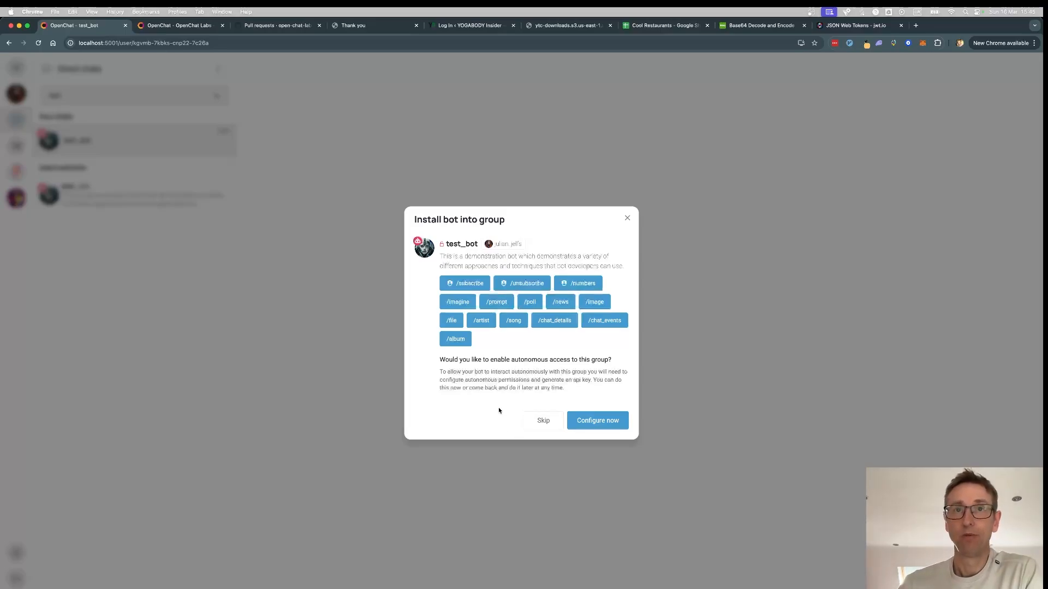
left_click(543, 422)
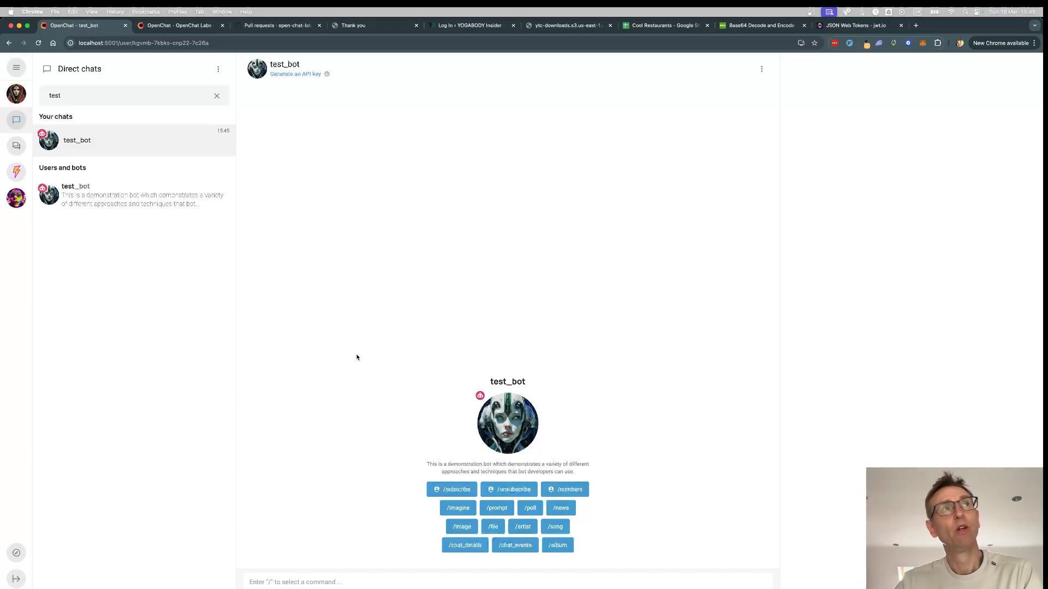
left_click(216, 97)
- Reopen the test_bot direct chat after switching lists and briefly viewing OpenChatBot
left_click(99, 164)
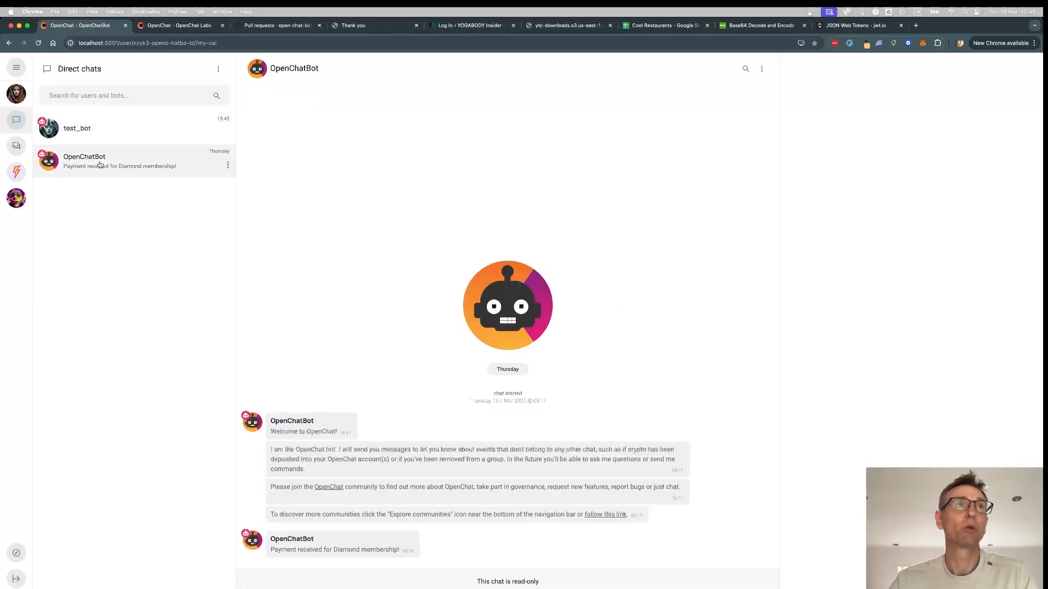
left_click(17, 146)
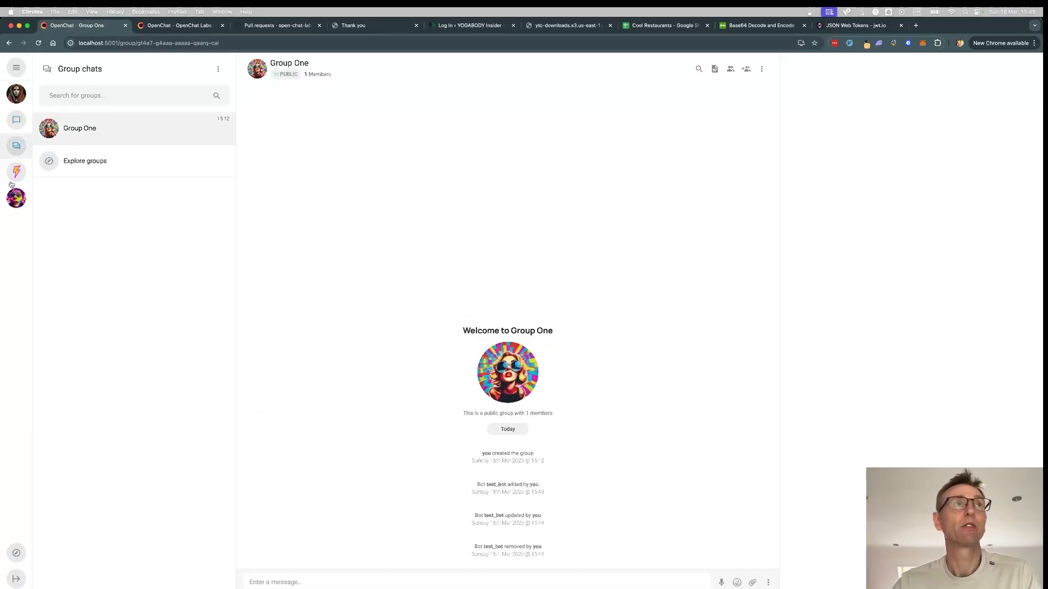
left_click(16, 119)
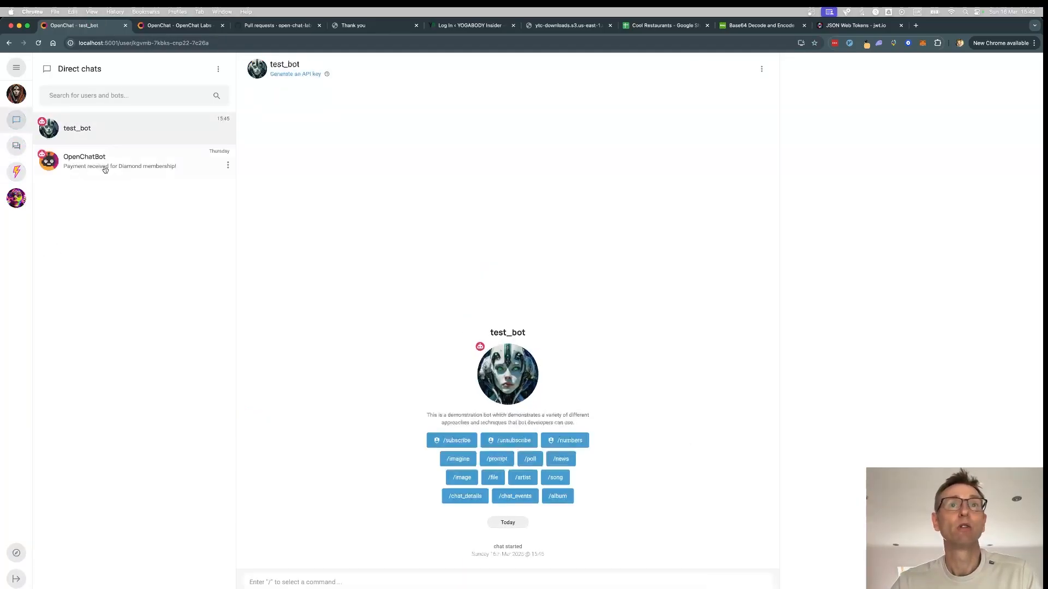
left_click(105, 170)
left_click(105, 130)
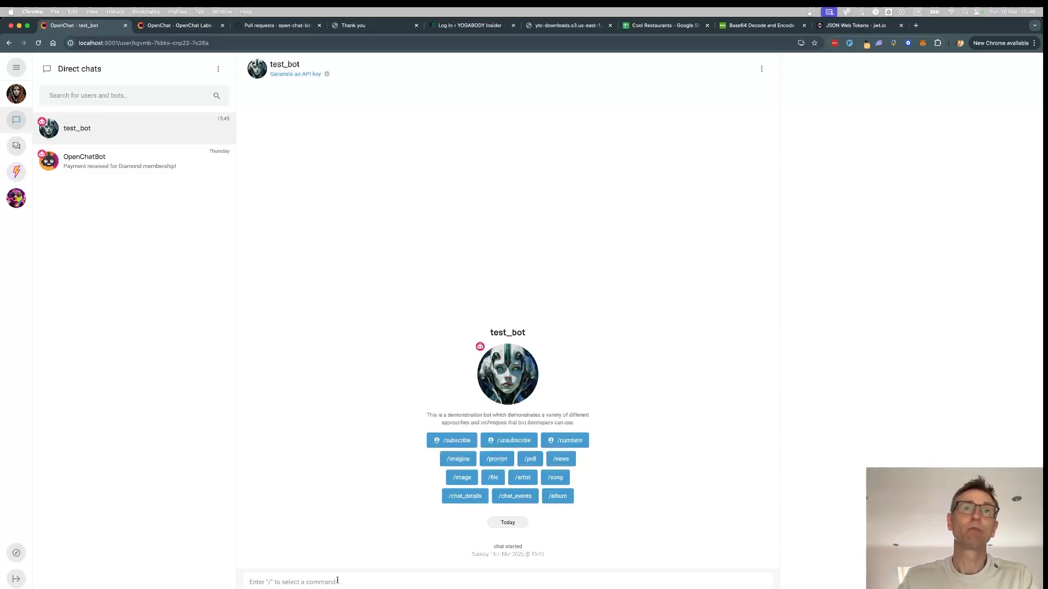
- Send '/artist prince' to test_bot and get its Spotify top-tracks card
type("/")
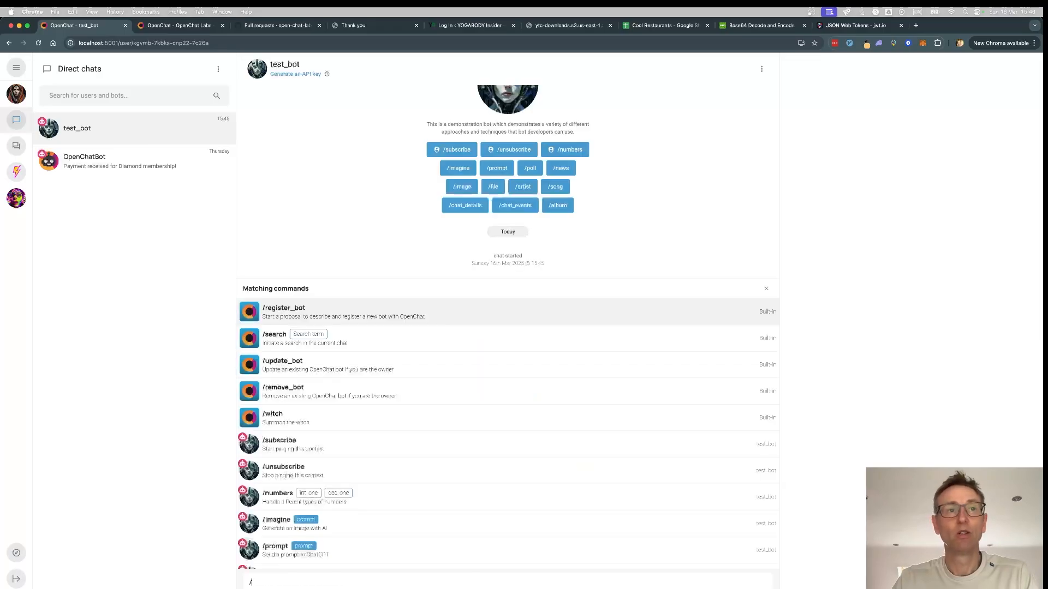
type("artist pri")
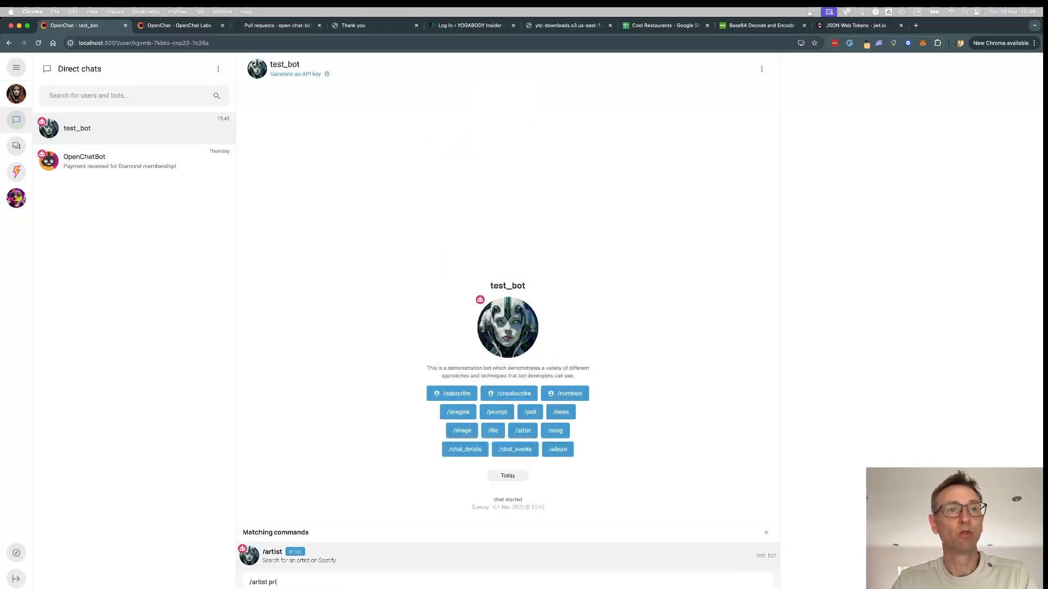
type("nce")
key("Return")
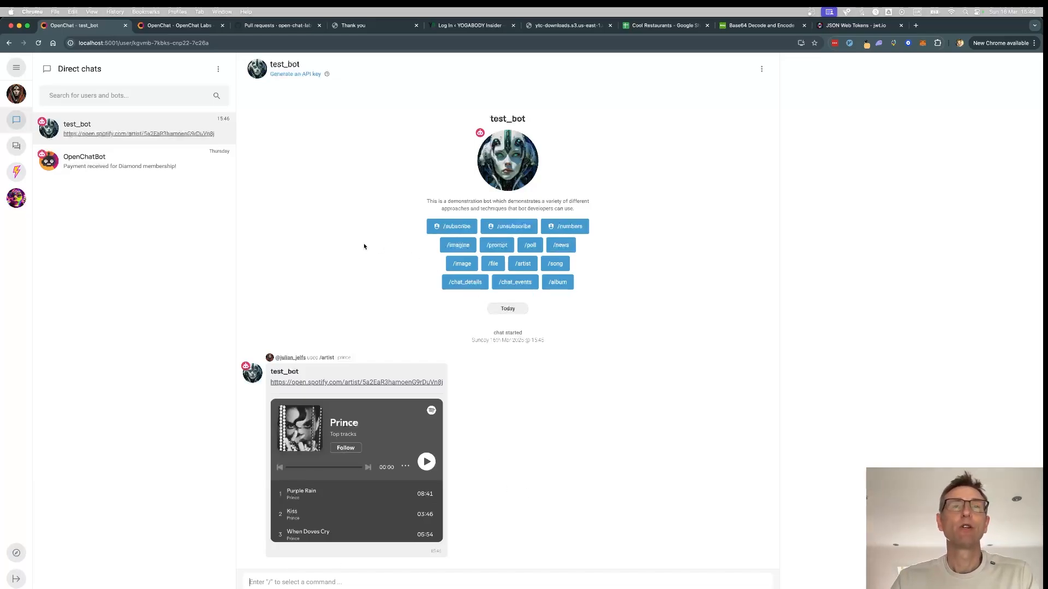
mouse_move(312, 372)
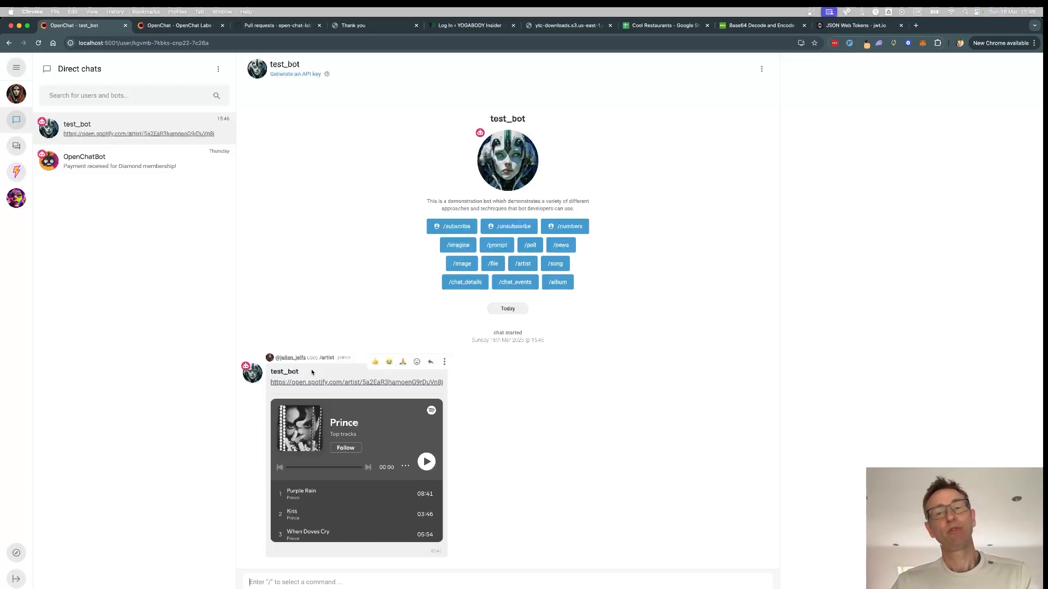